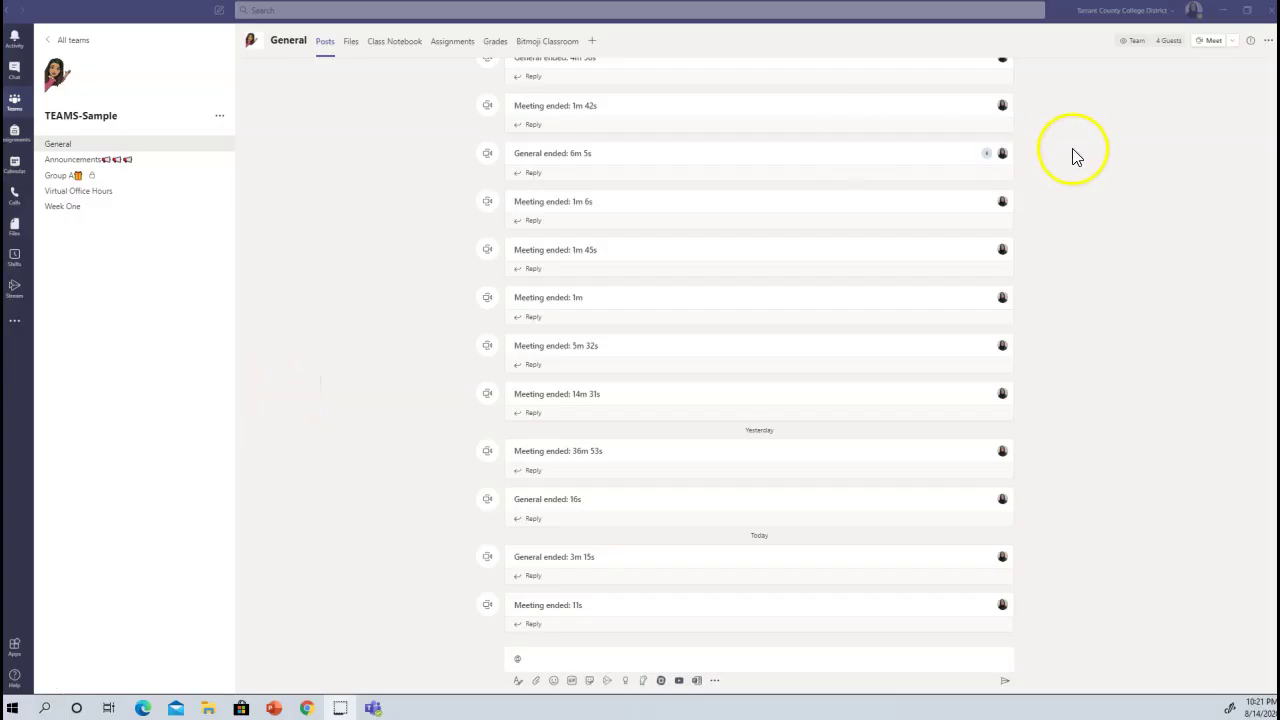
# - Share the Presentation2 PowerPoint window in a new General channel meeting and start its slide show in Presenter View
pyautogui.click(1201, 46)
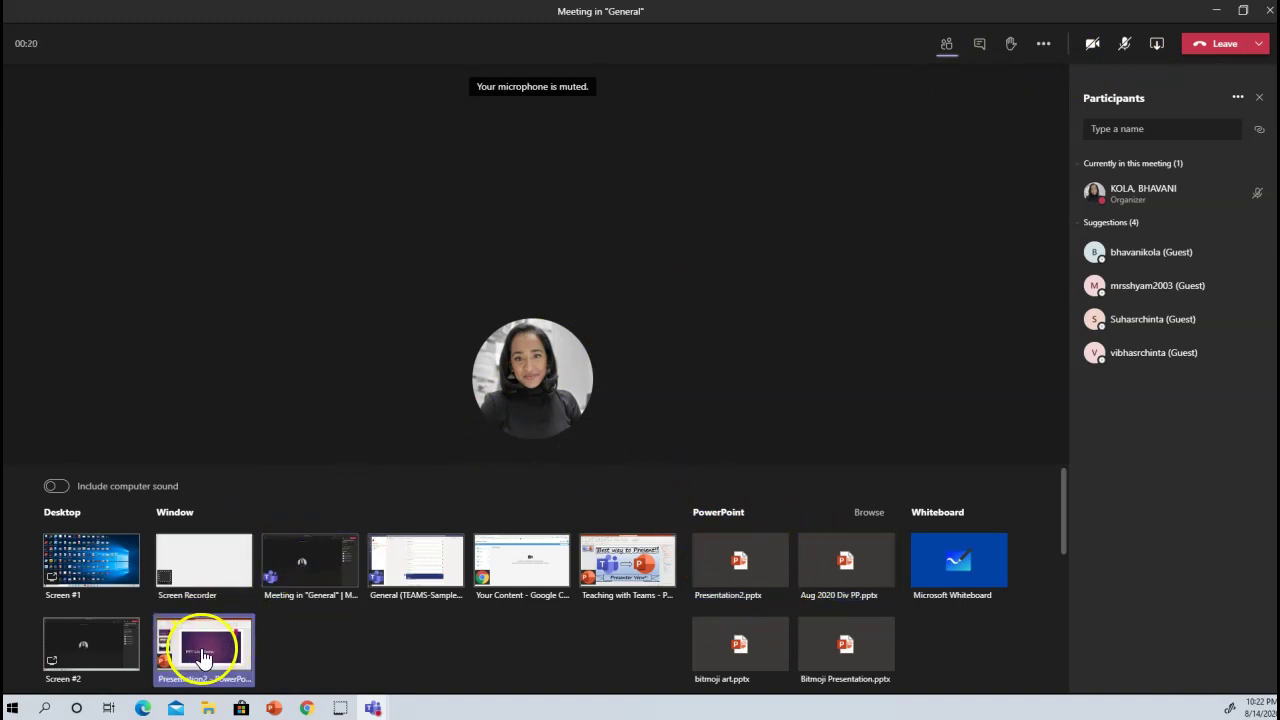
pyautogui.click(210, 660)
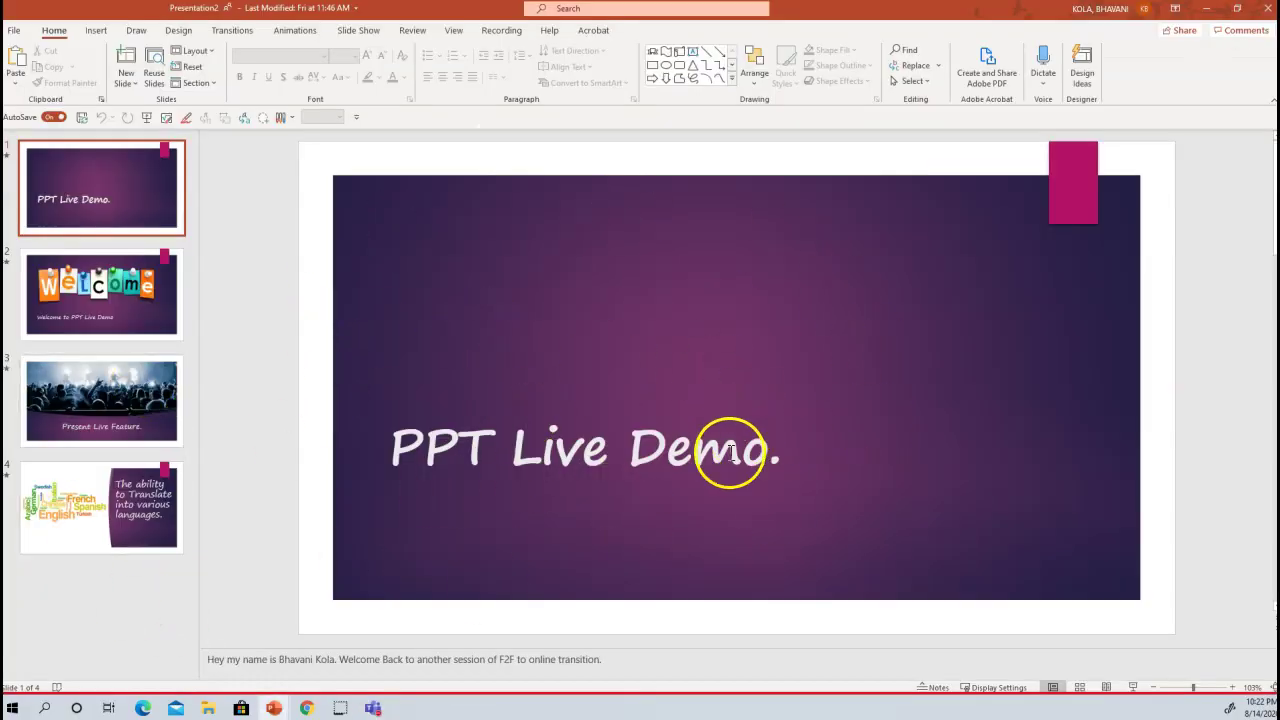
pyautogui.click(358, 31)
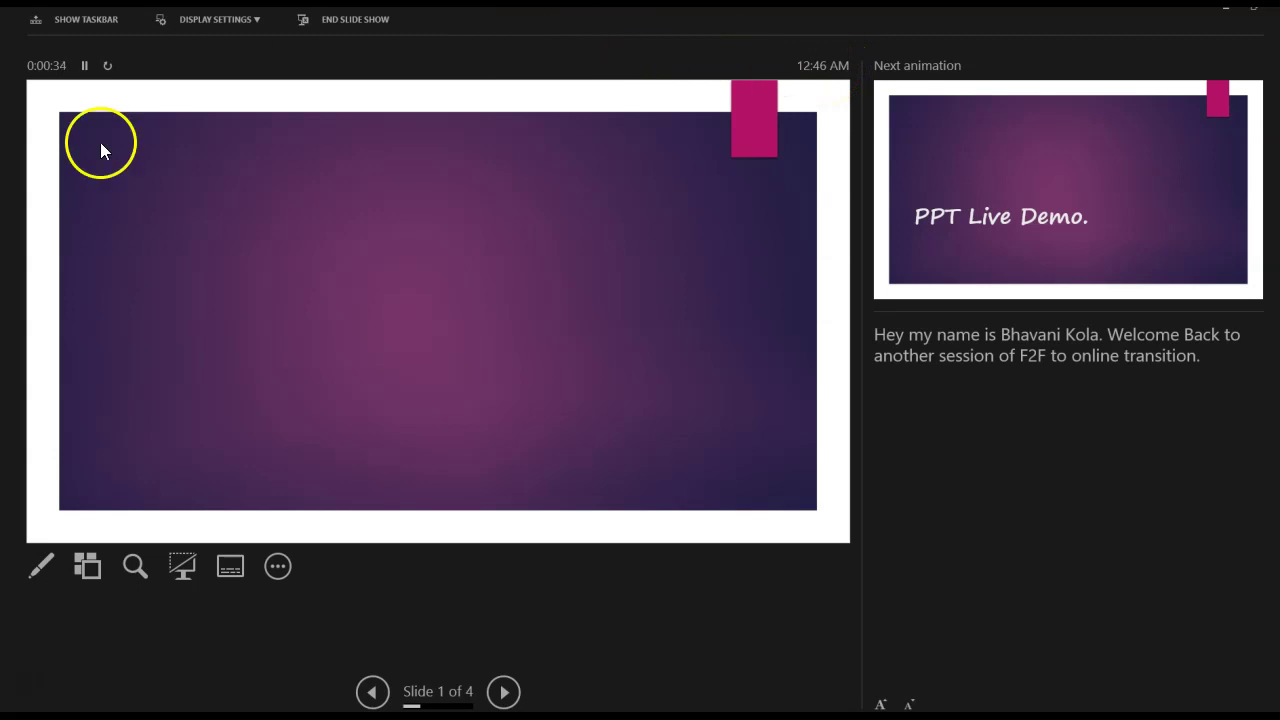
# - Look over the laser pointer and pen options without choosing one, and advance the slide show to slide 2
pyautogui.click(41, 566)
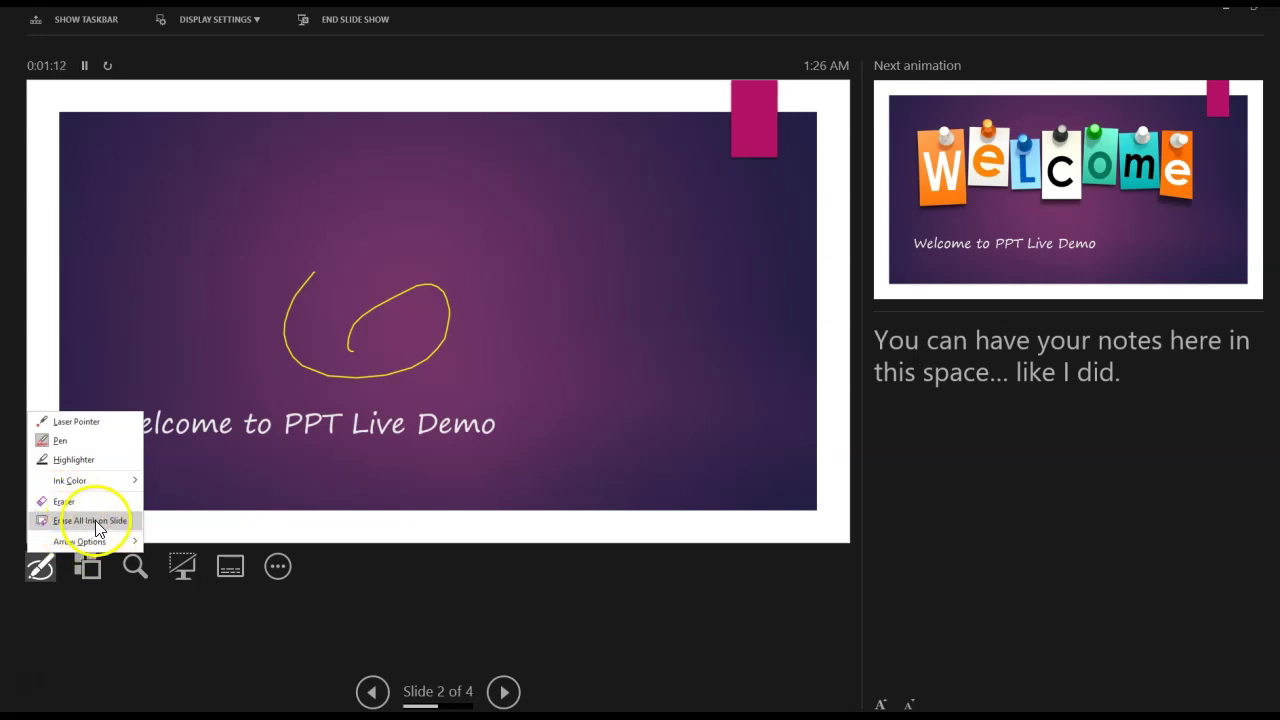
pyautogui.click(27, 689)
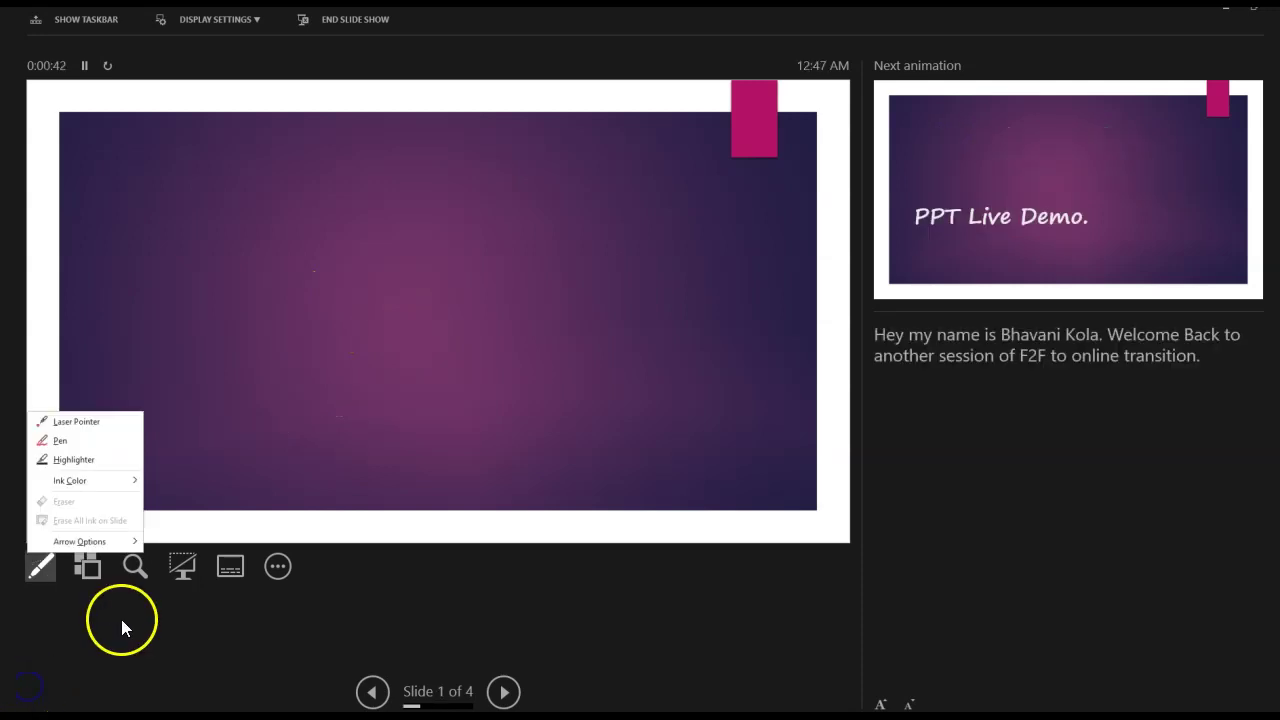
pyautogui.click(121, 619)
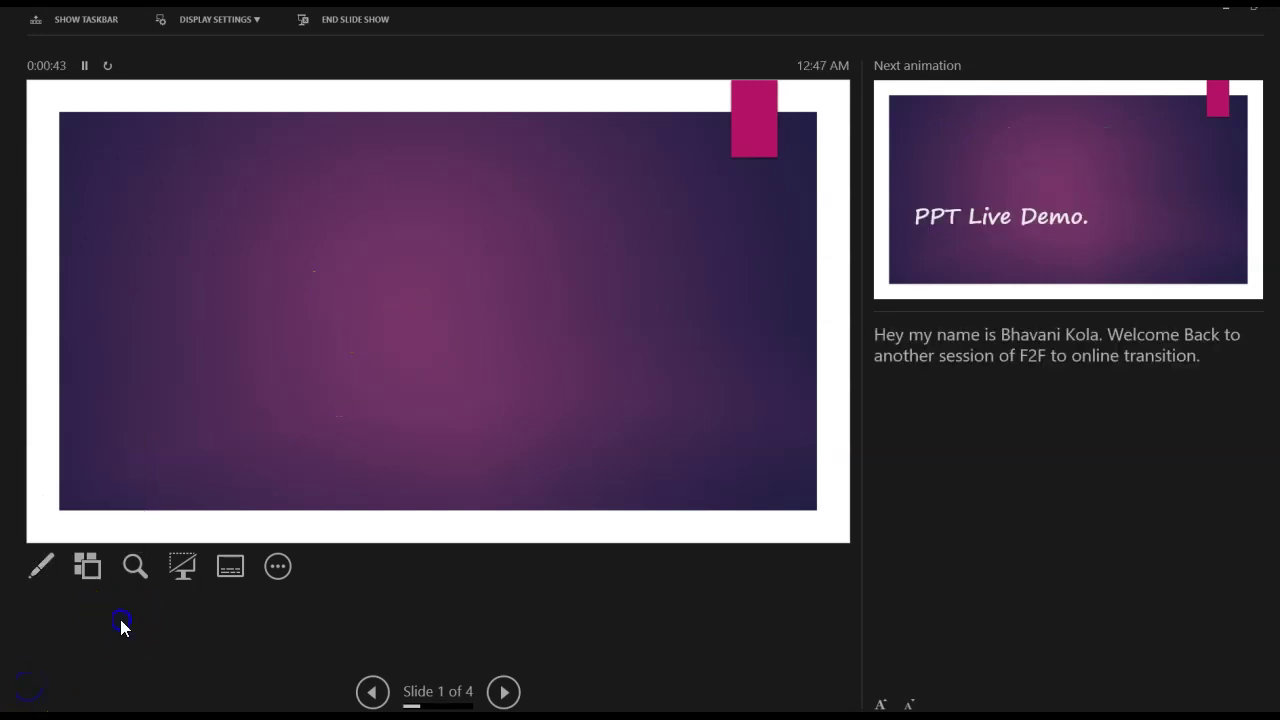
pyautogui.click(504, 691)
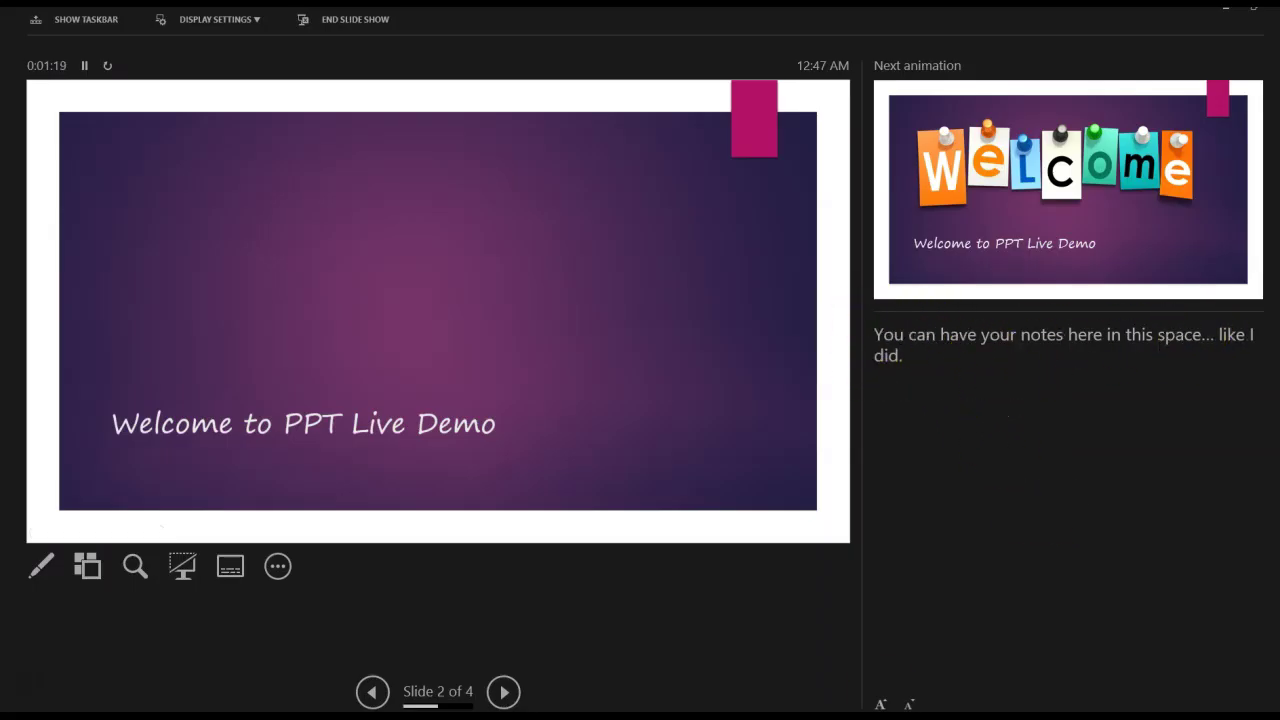
# - Enlarge the speaker notes text by several sizes and reduce it again to a moderately enlarged size
pyautogui.click(881, 704)
pyautogui.click(881, 704)
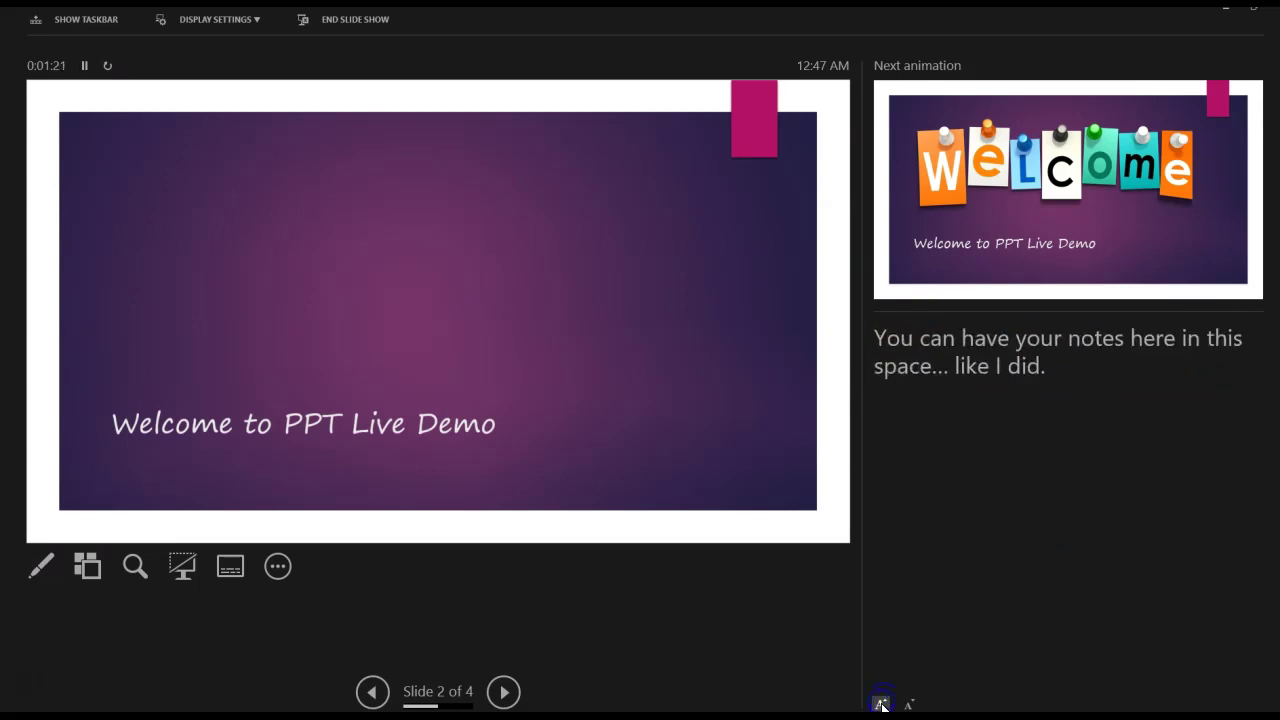
pyautogui.click(881, 704)
pyautogui.click(881, 704)
pyautogui.click(881, 704)
pyautogui.click(881, 704)
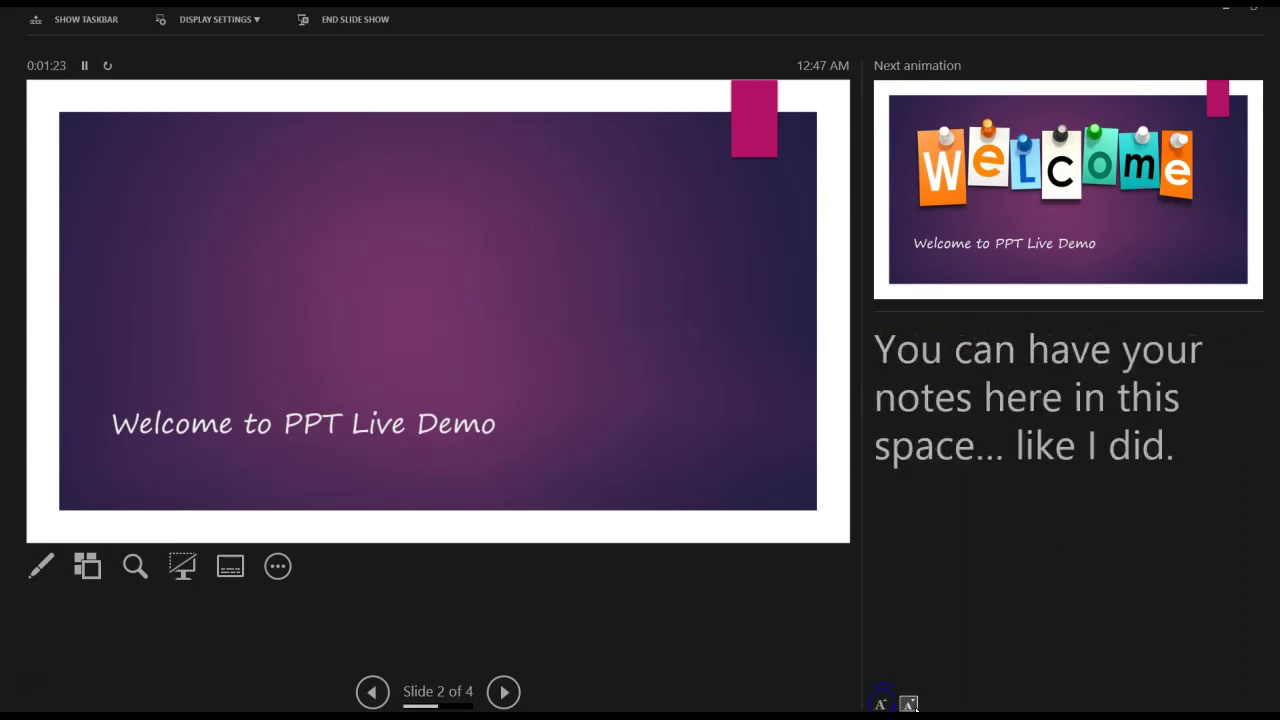
pyautogui.click(910, 704)
pyautogui.click(910, 704)
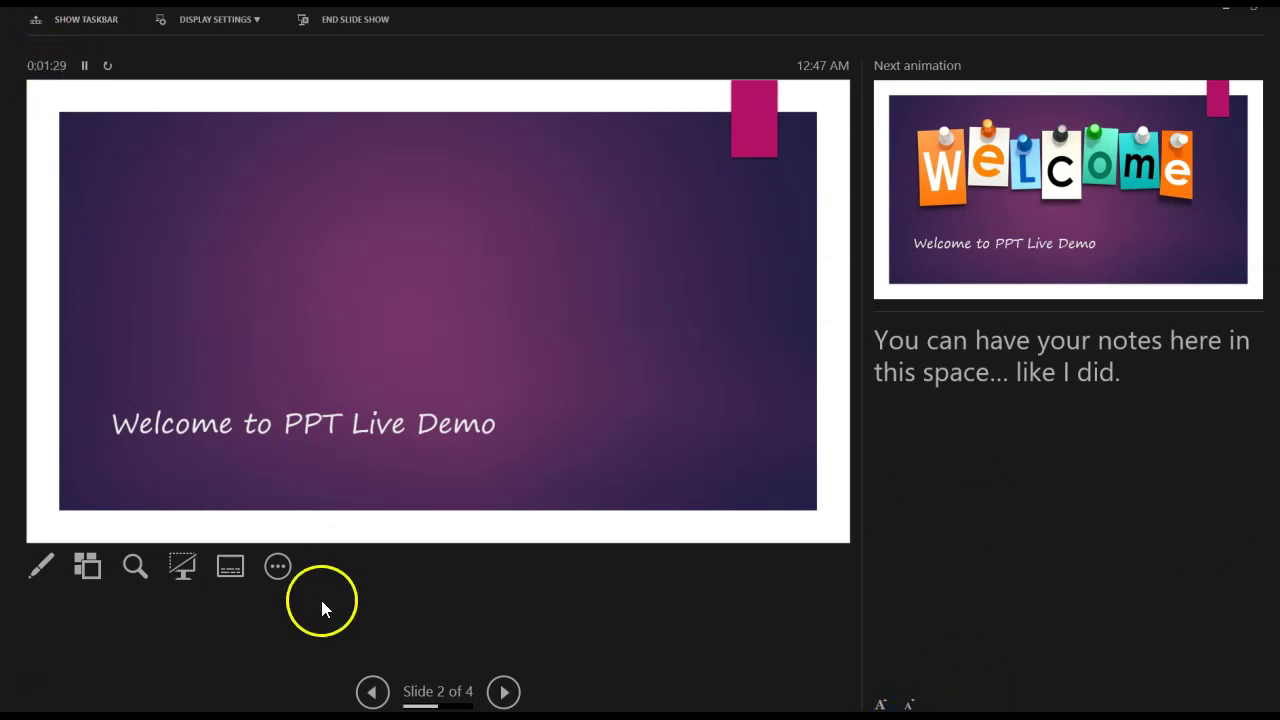
# - View all slides and return to slide 2, and zoom into its "Welcome to PPT Live Demo" text and back out
pyautogui.click(88, 567)
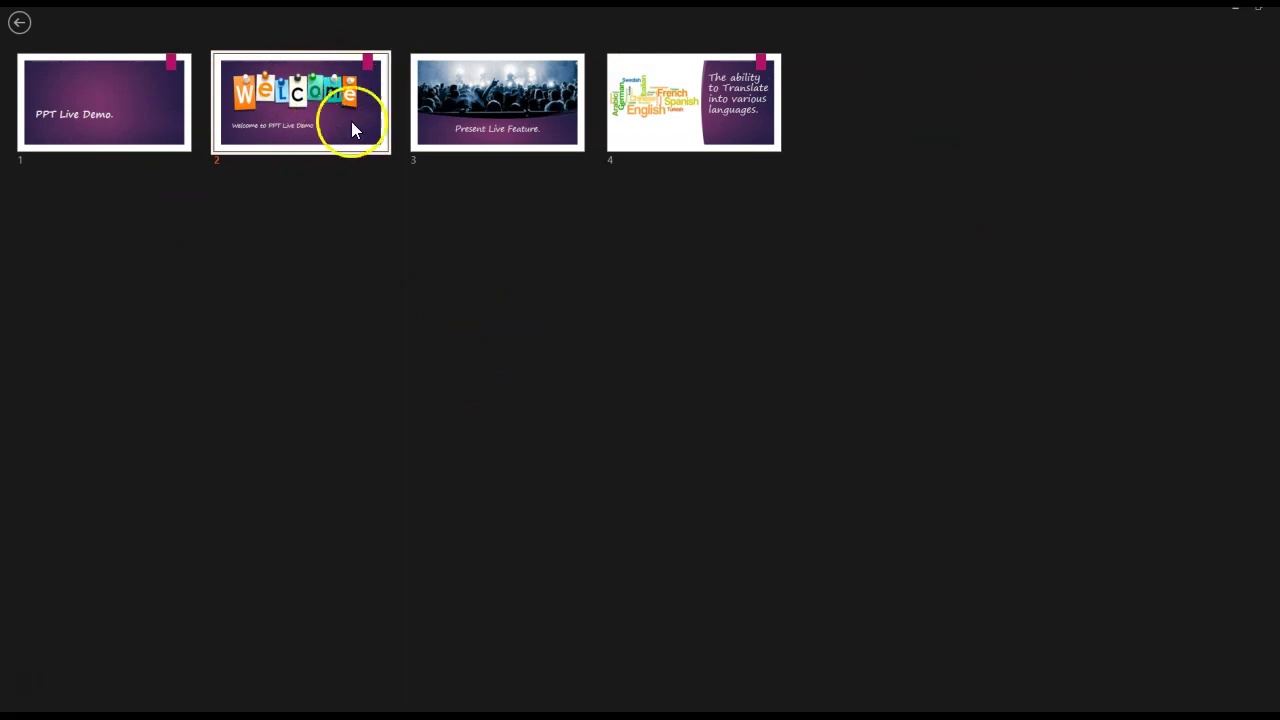
pyautogui.click(19, 22)
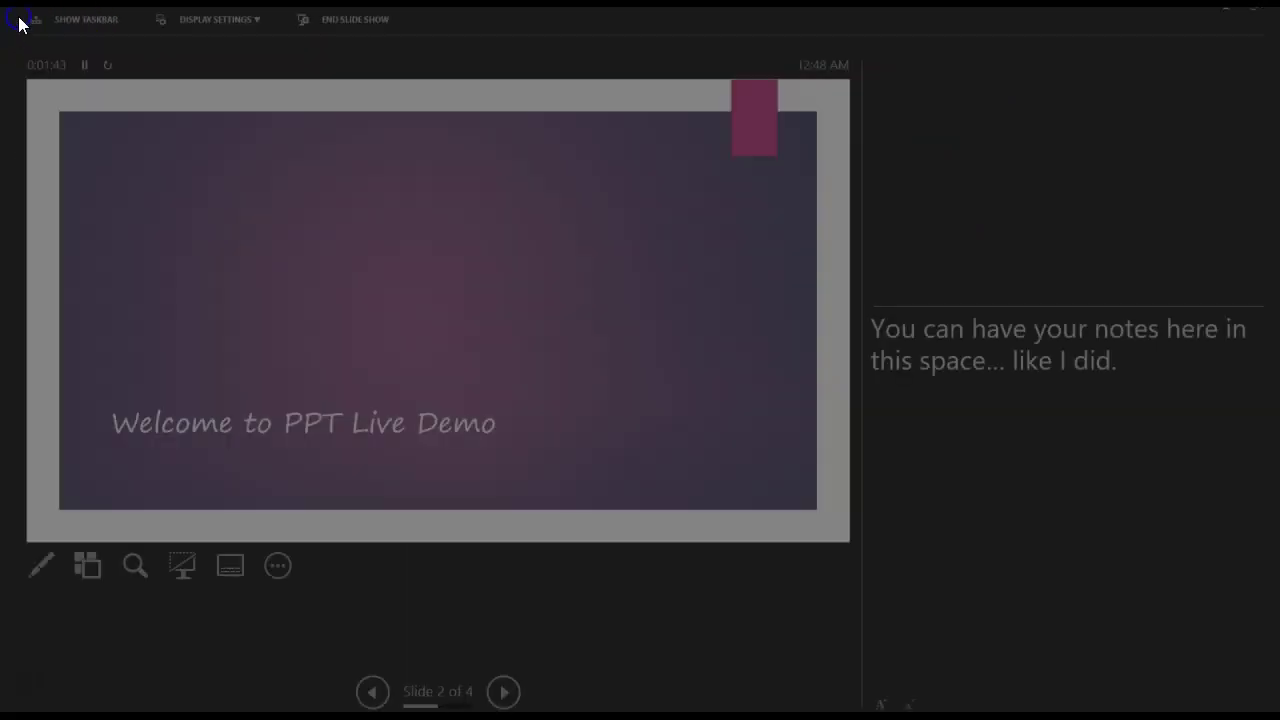
pyautogui.click(135, 567)
pyautogui.click(245, 448)
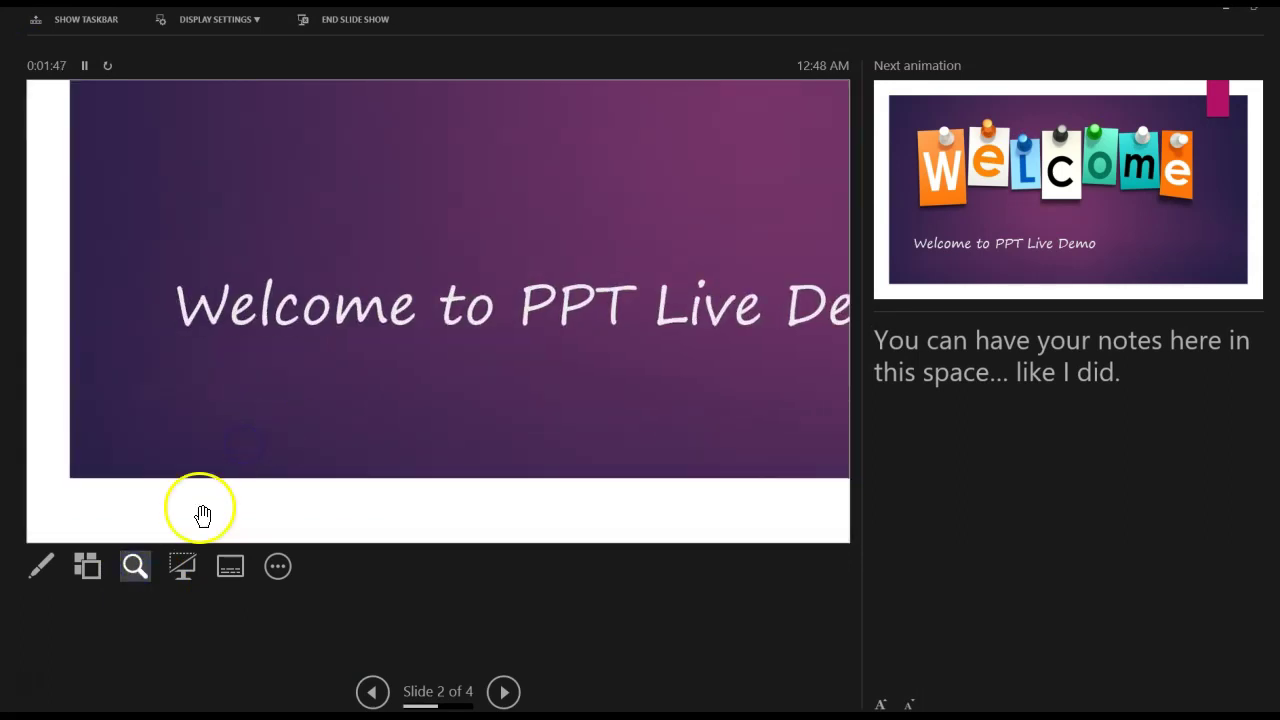
pyautogui.click(142, 567)
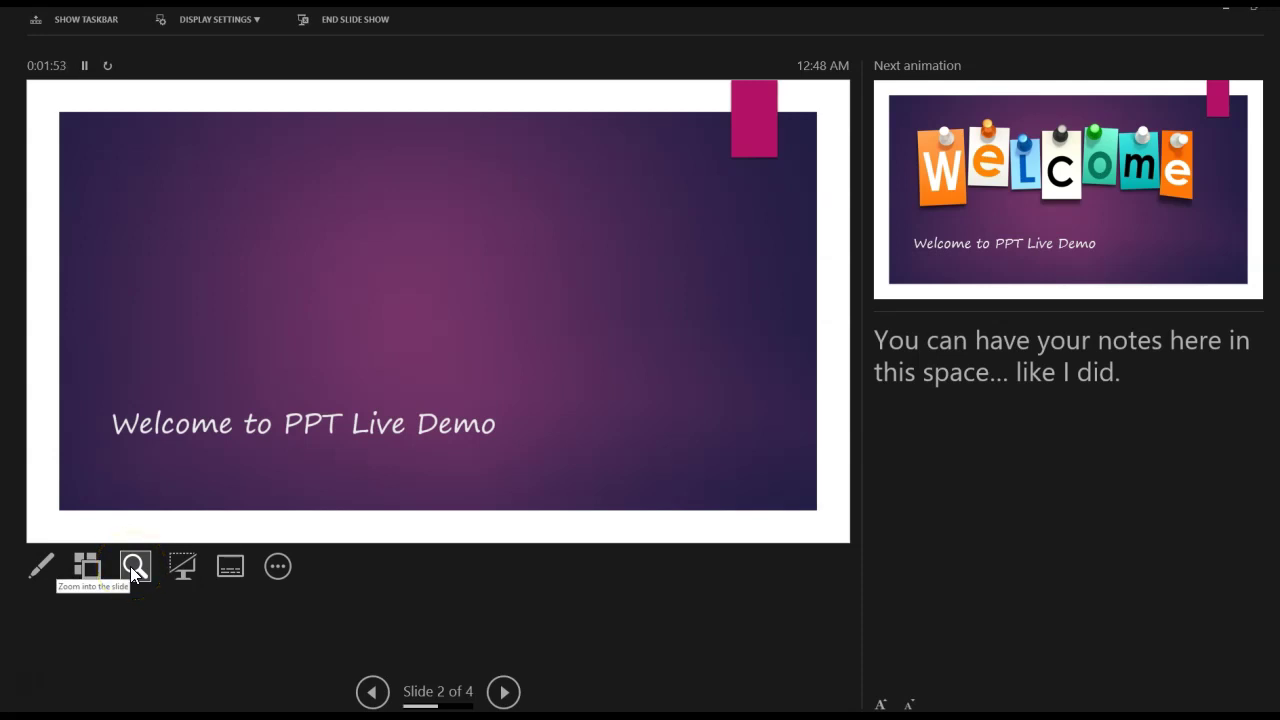
# - Black out the slide show and restore slide 2
pyautogui.click(179, 569)
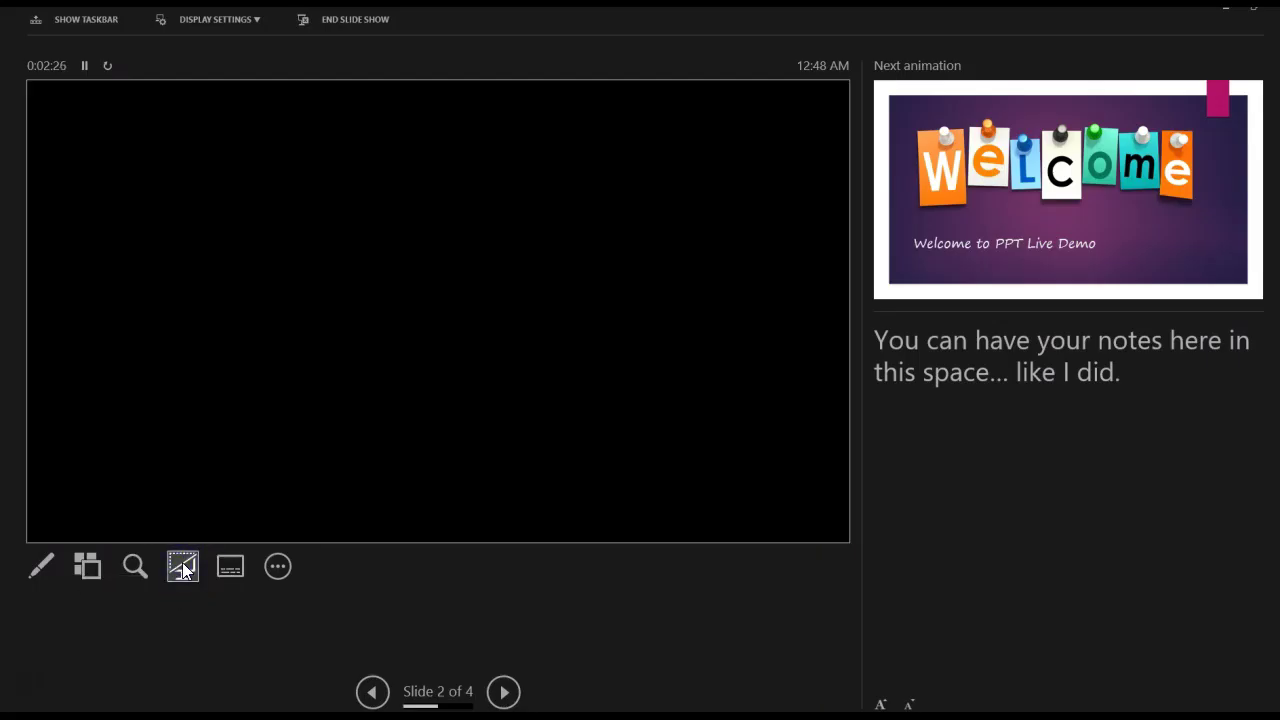
pyautogui.click(182, 566)
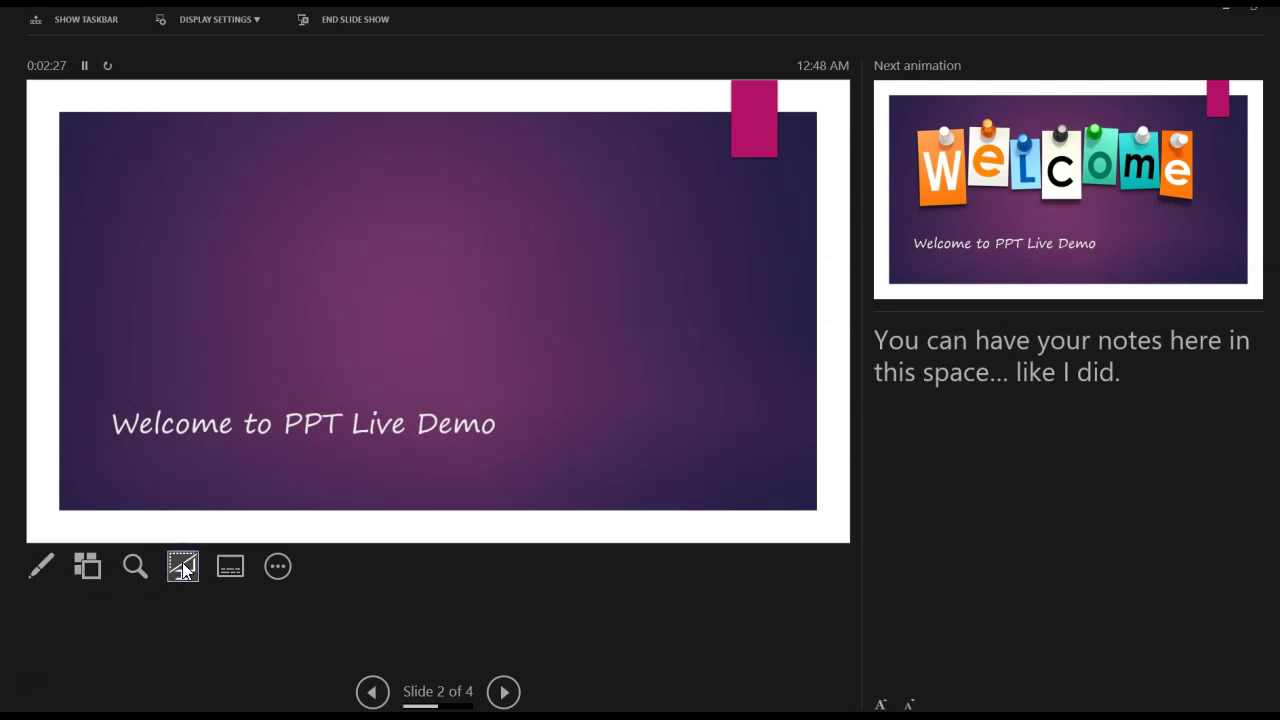
# - Turn on the live subtitles for the slide show
pyautogui.click(229, 567)
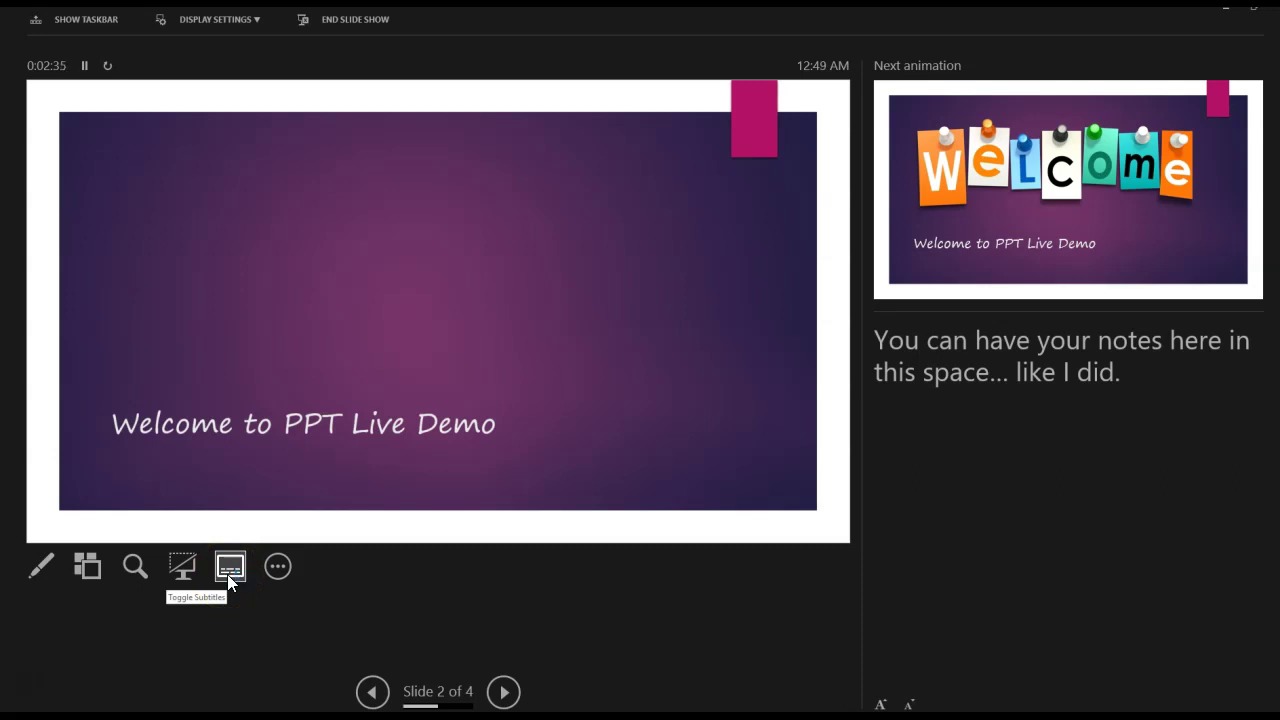
pyautogui.click(236, 601)
pyautogui.click(226, 574)
pyautogui.click(591, 591)
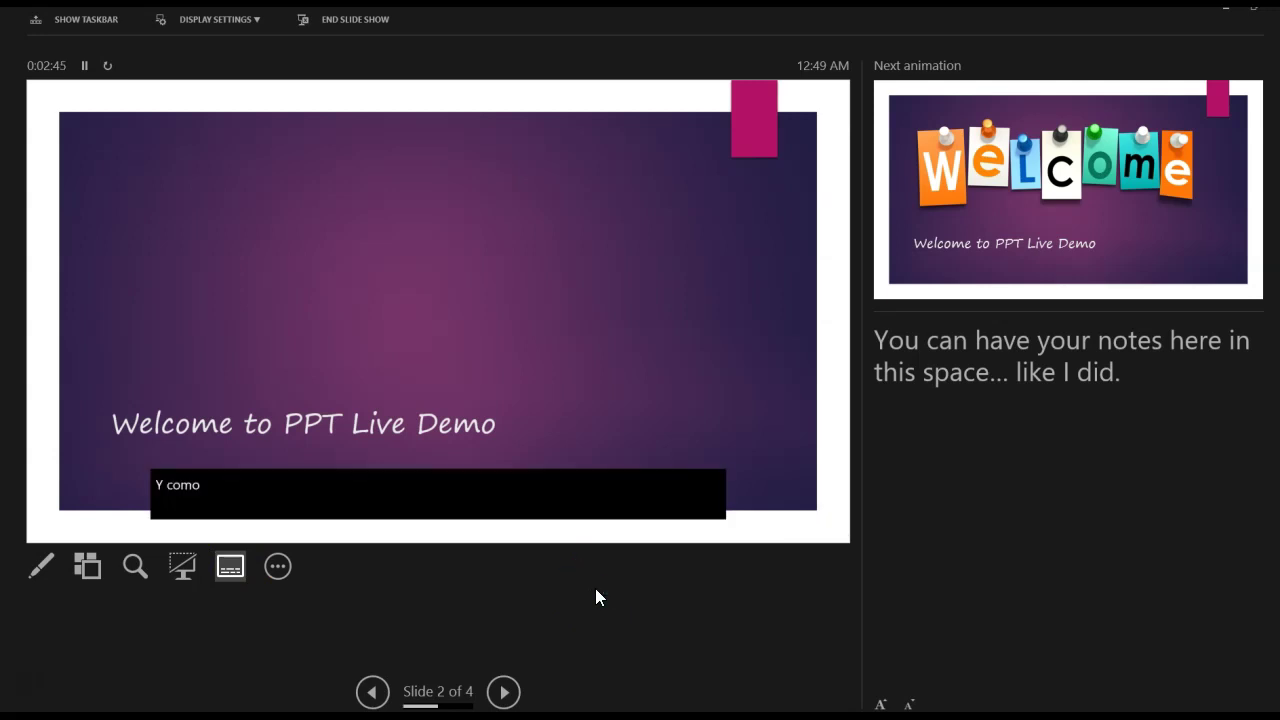
pyautogui.click(686, 157)
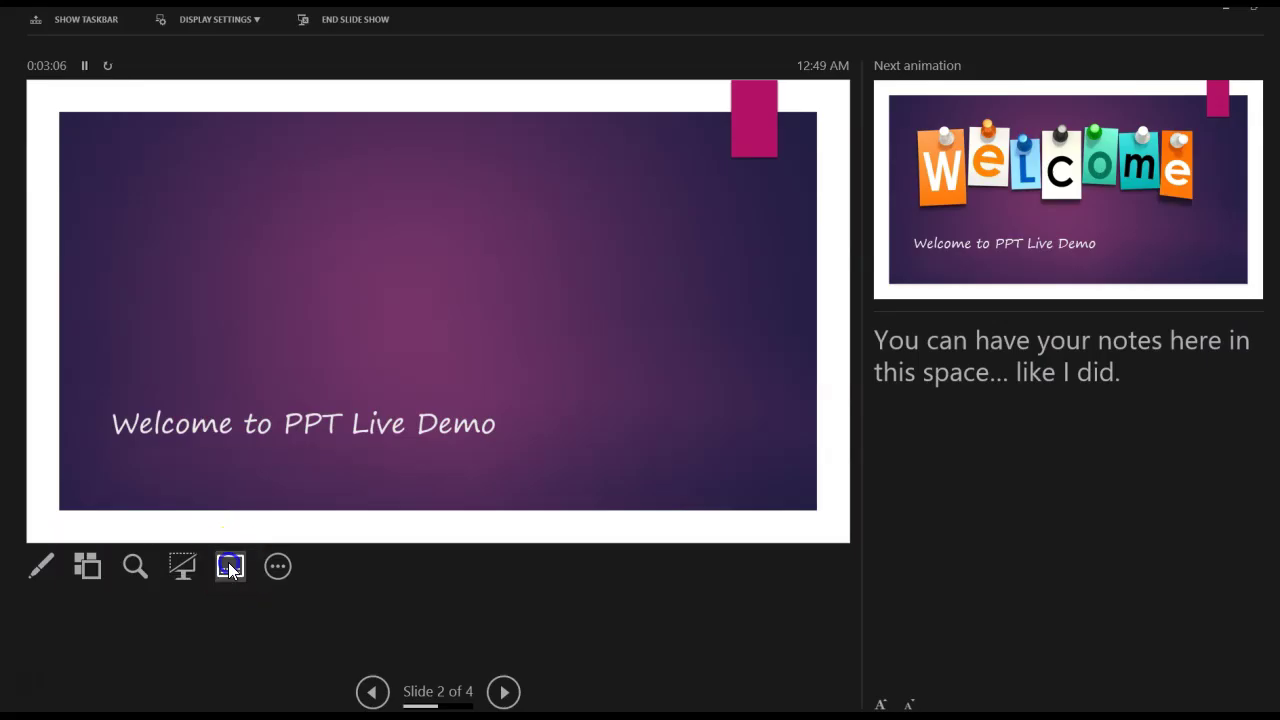
# - Set the subtitle language to English in the Captions & Subtitles settings
pyautogui.rightClick(229, 567)
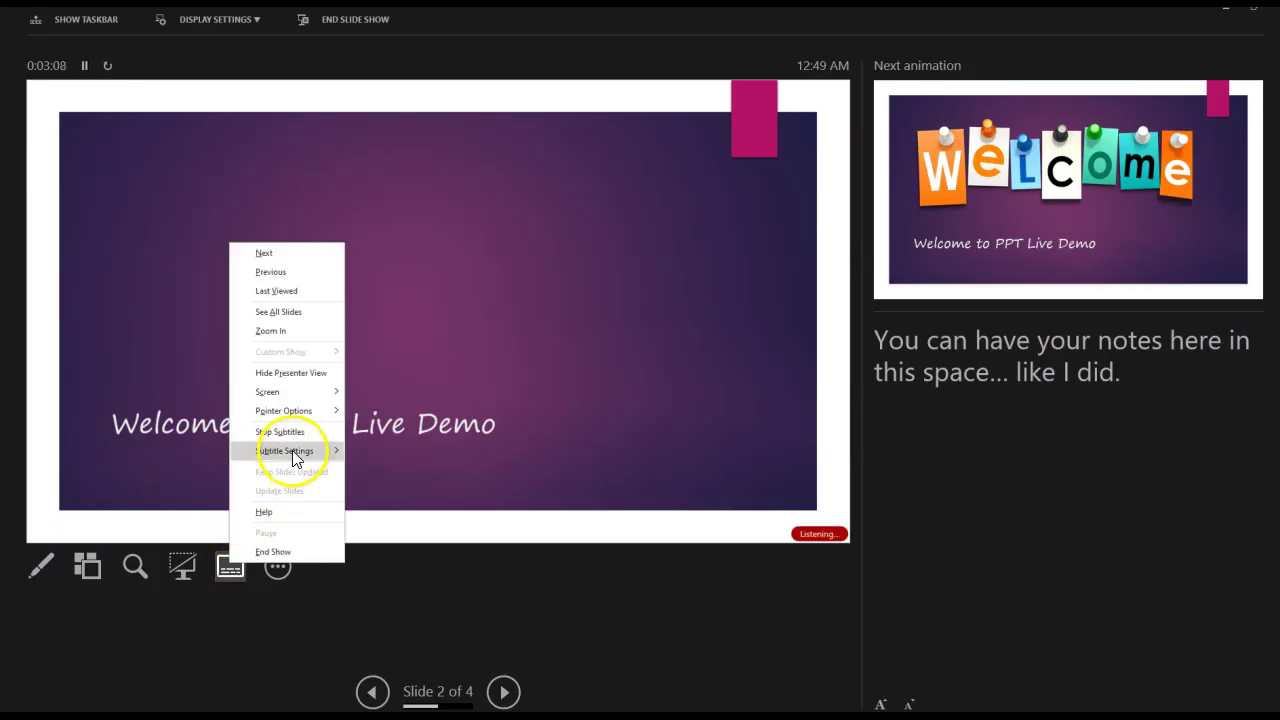
pyautogui.moveTo(288, 451)
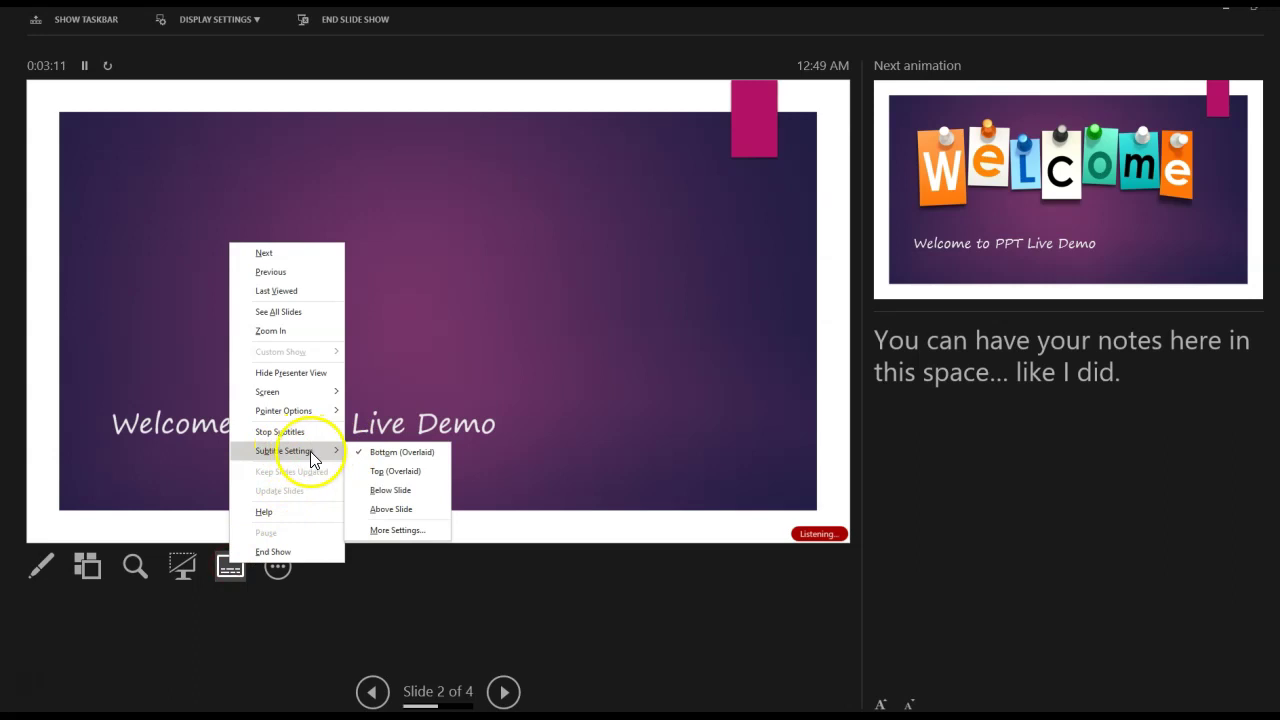
pyautogui.click(392, 531)
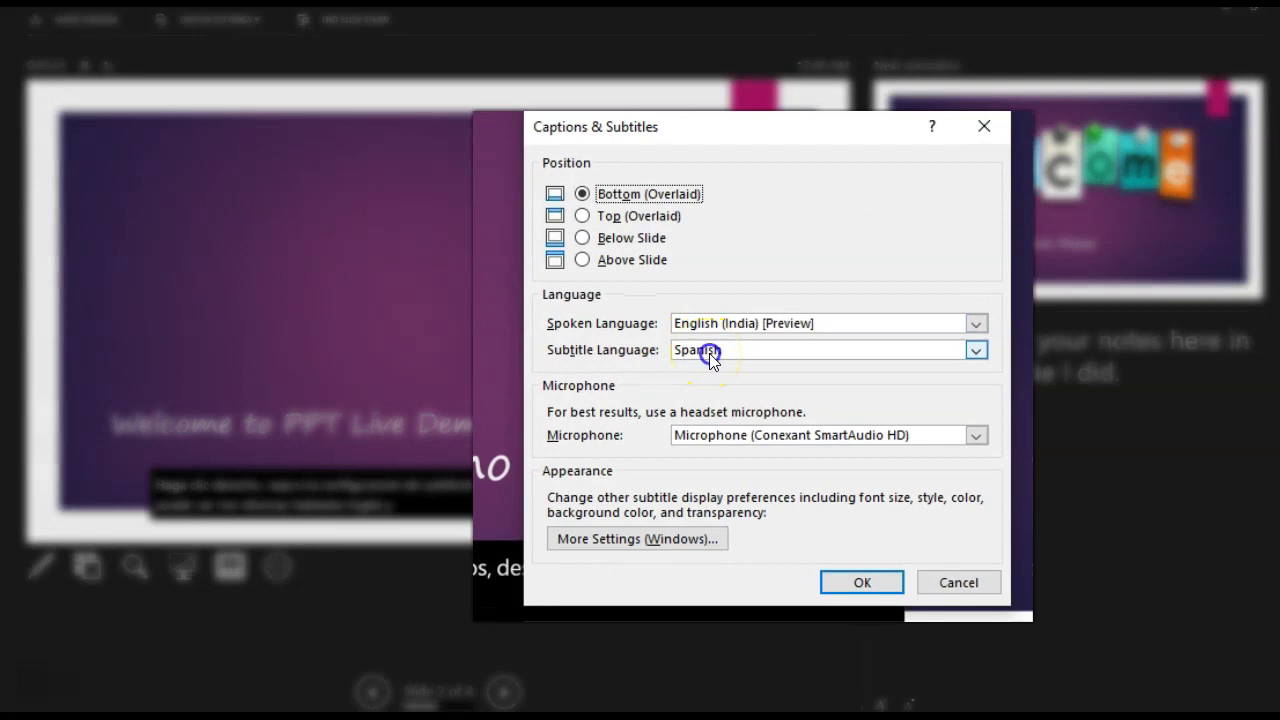
pyautogui.click(709, 353)
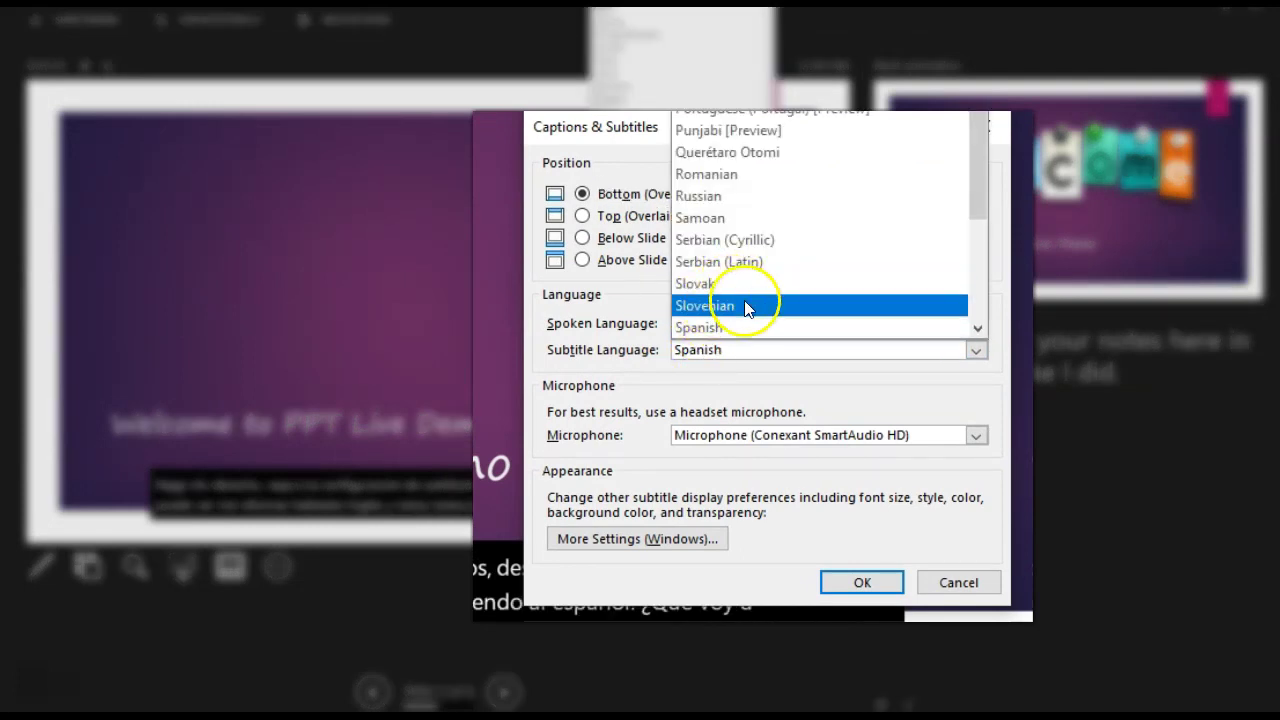
pyautogui.scroll(-1, 772, 215)
pyautogui.scroll(-1, 772, 215)
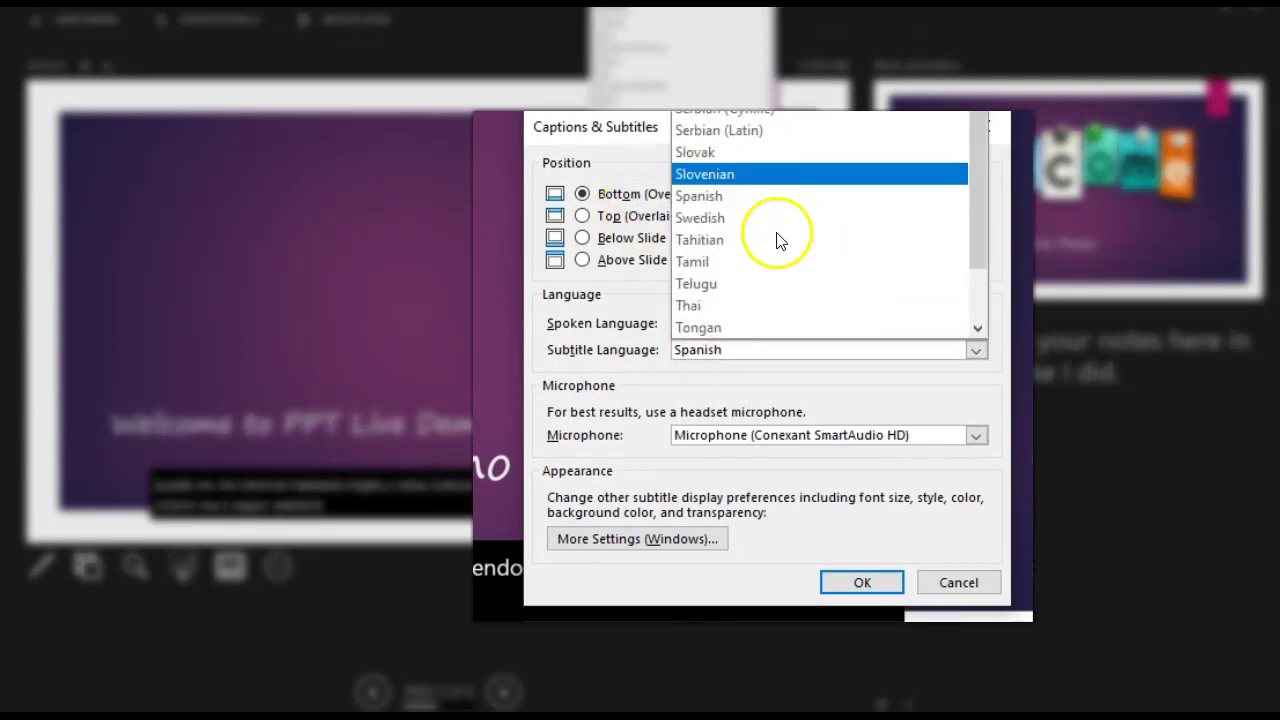
pyautogui.scroll(6, 772, 210)
pyautogui.scroll(6, 768, 203)
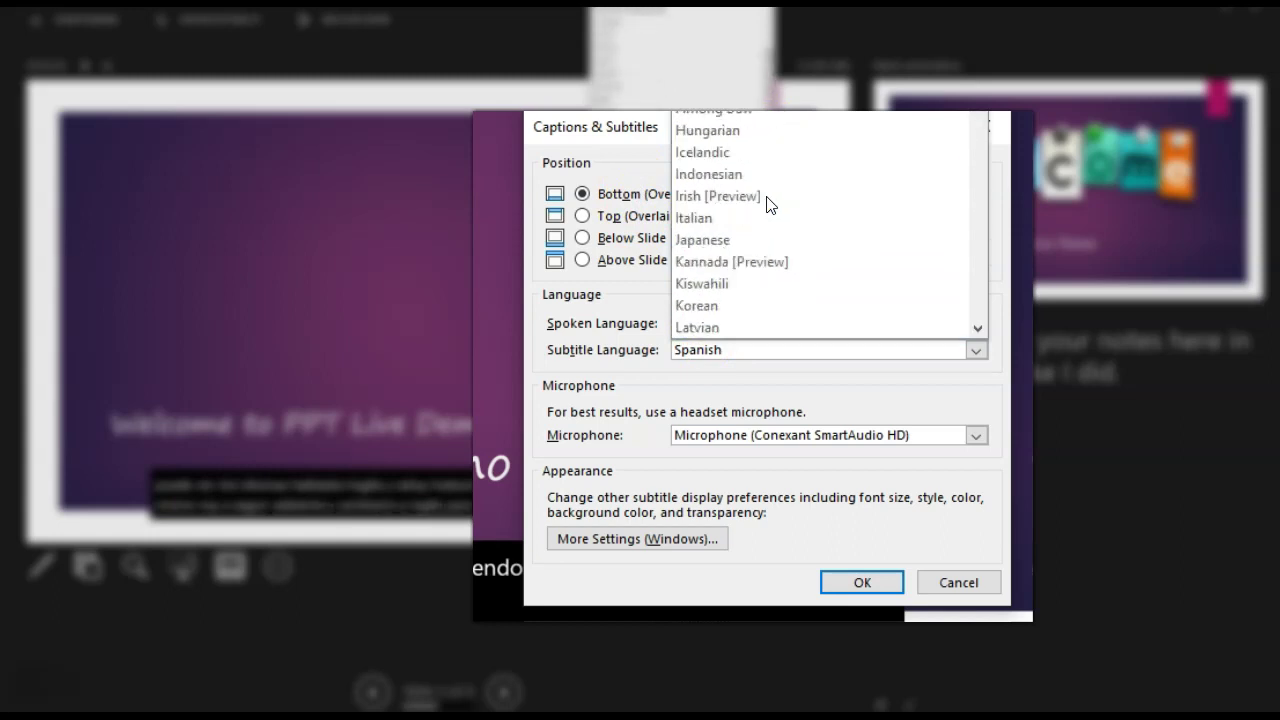
pyautogui.click(611, 113)
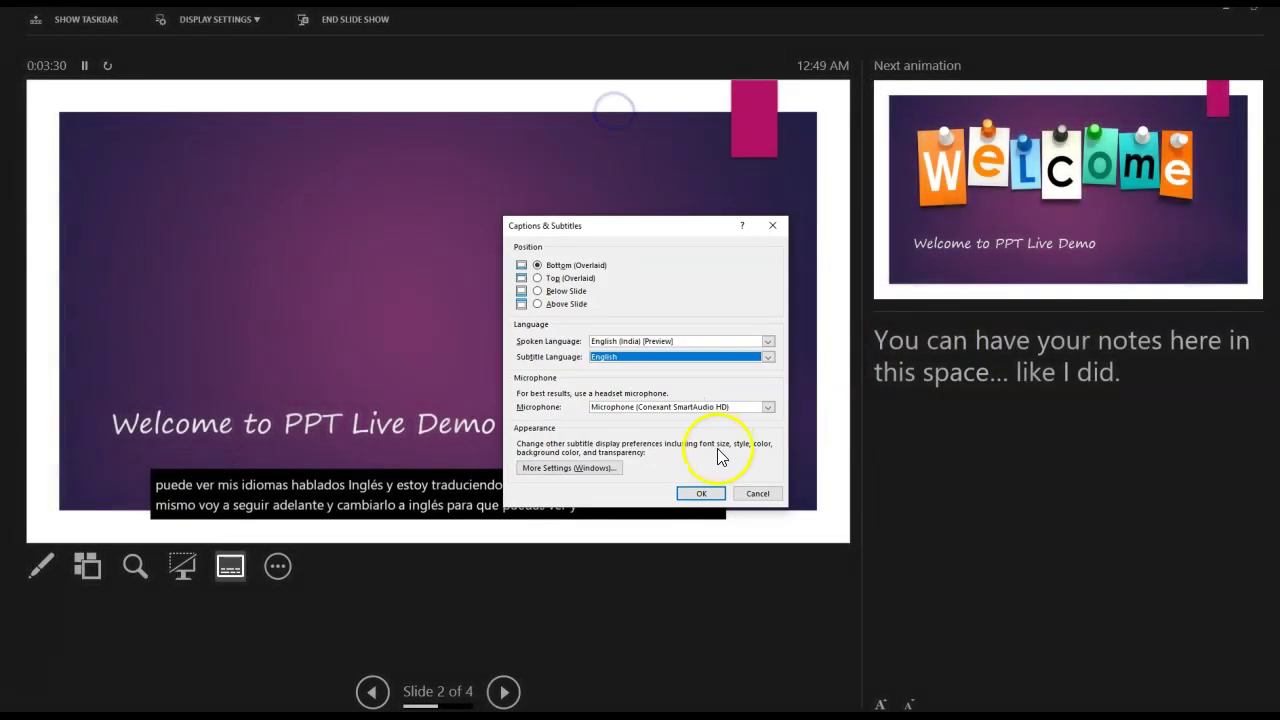
pyautogui.click(706, 498)
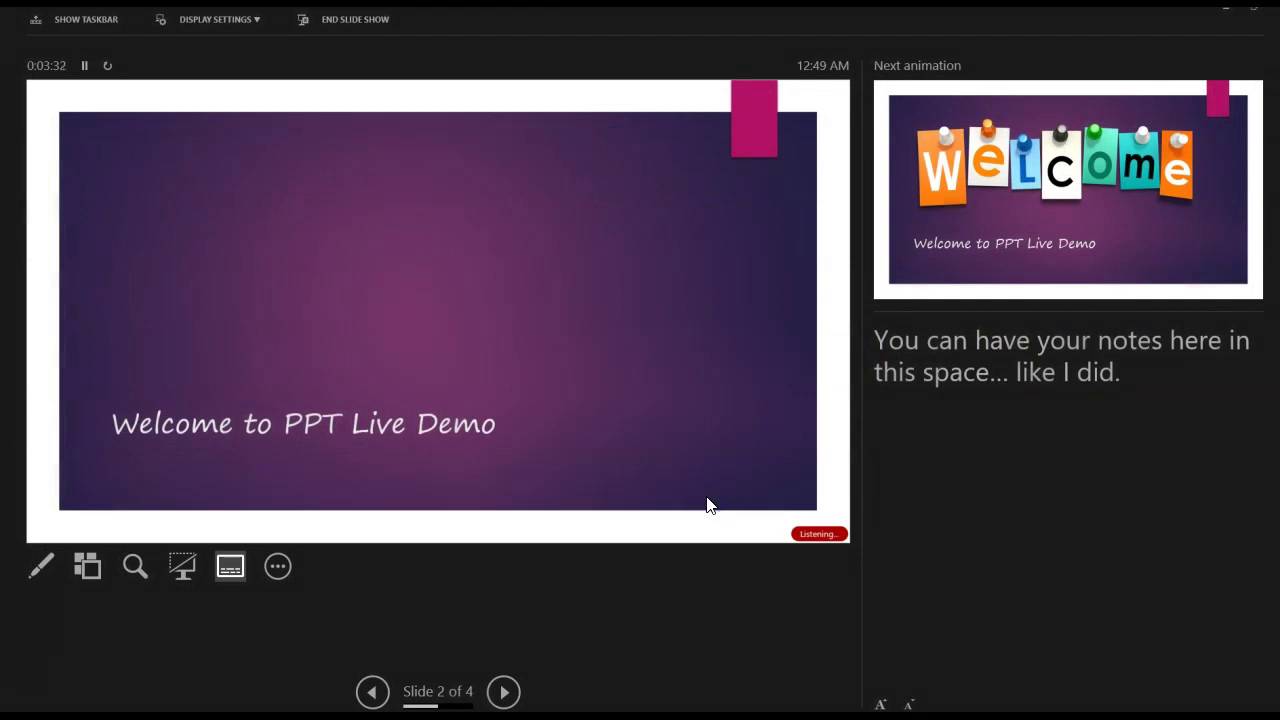
# - Switch the display to the full slide show to view the English subtitles, and return to Presenter View
pyautogui.click(249, 22)
pyautogui.click(244, 42)
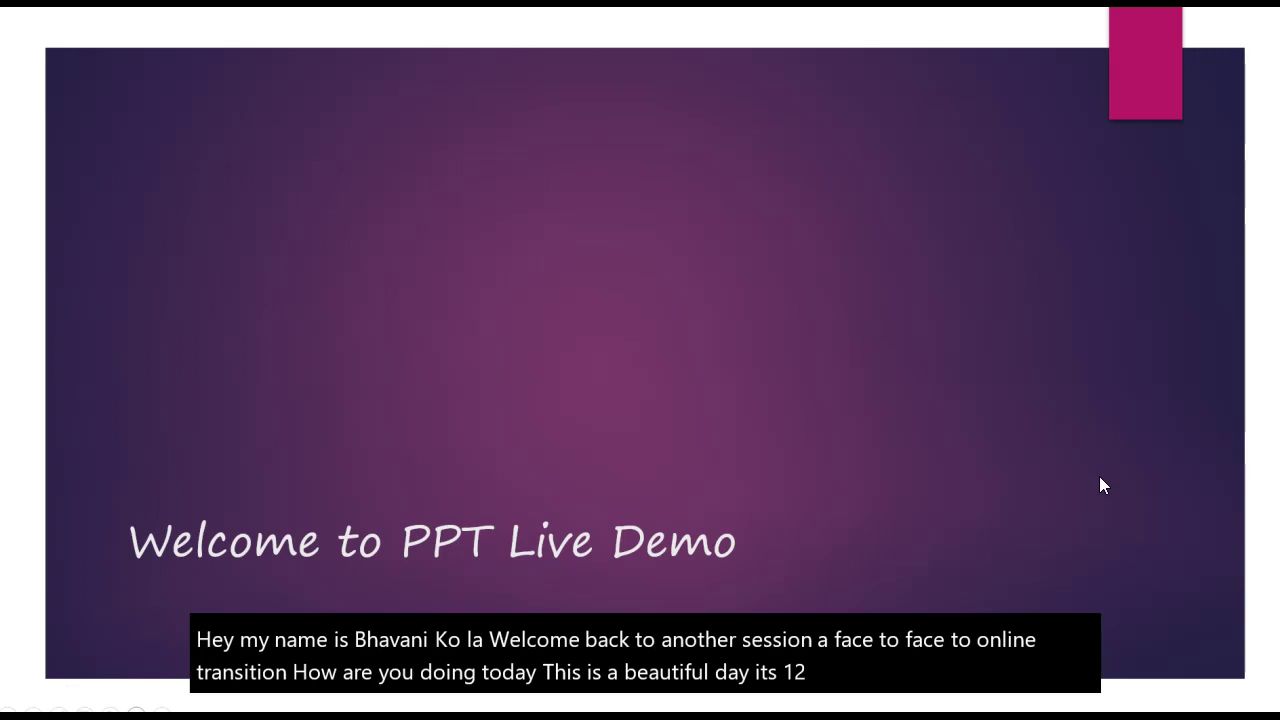
pyautogui.click(1180, 457)
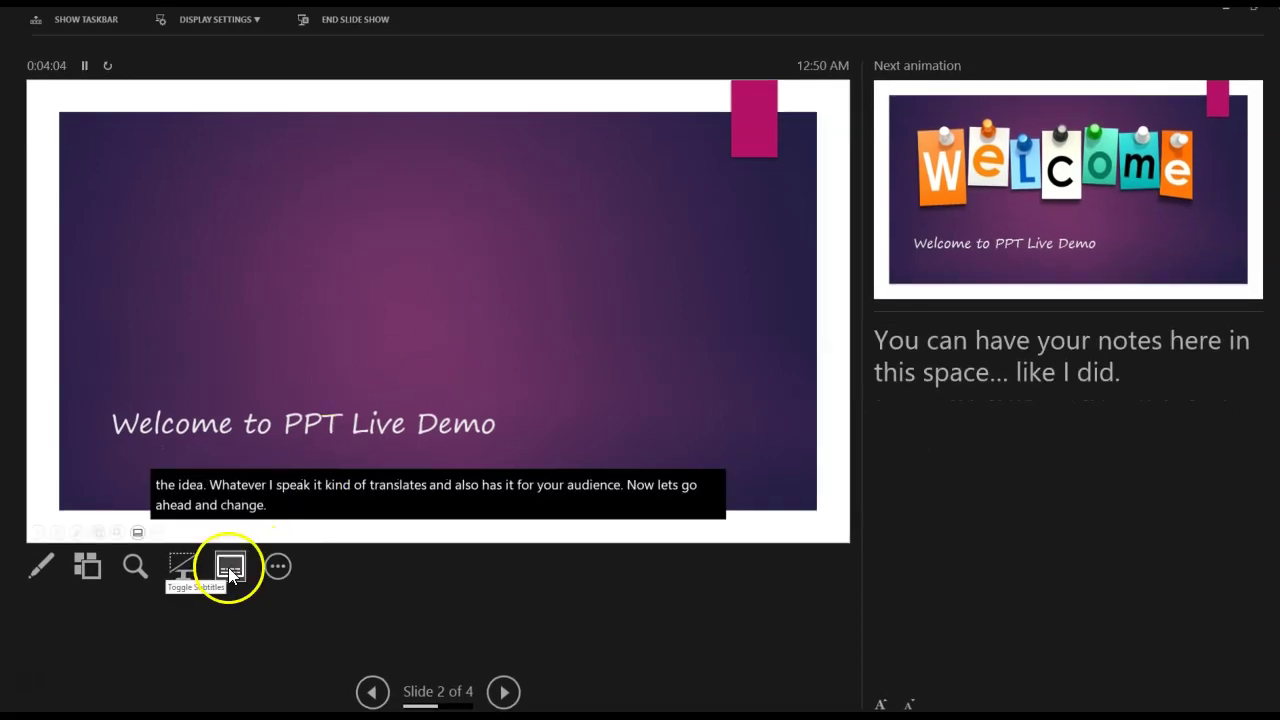
# - Set the subtitle language to Spanish in the Captions & Subtitles settings
pyautogui.rightClick(230, 575)
pyautogui.moveTo(280, 455)
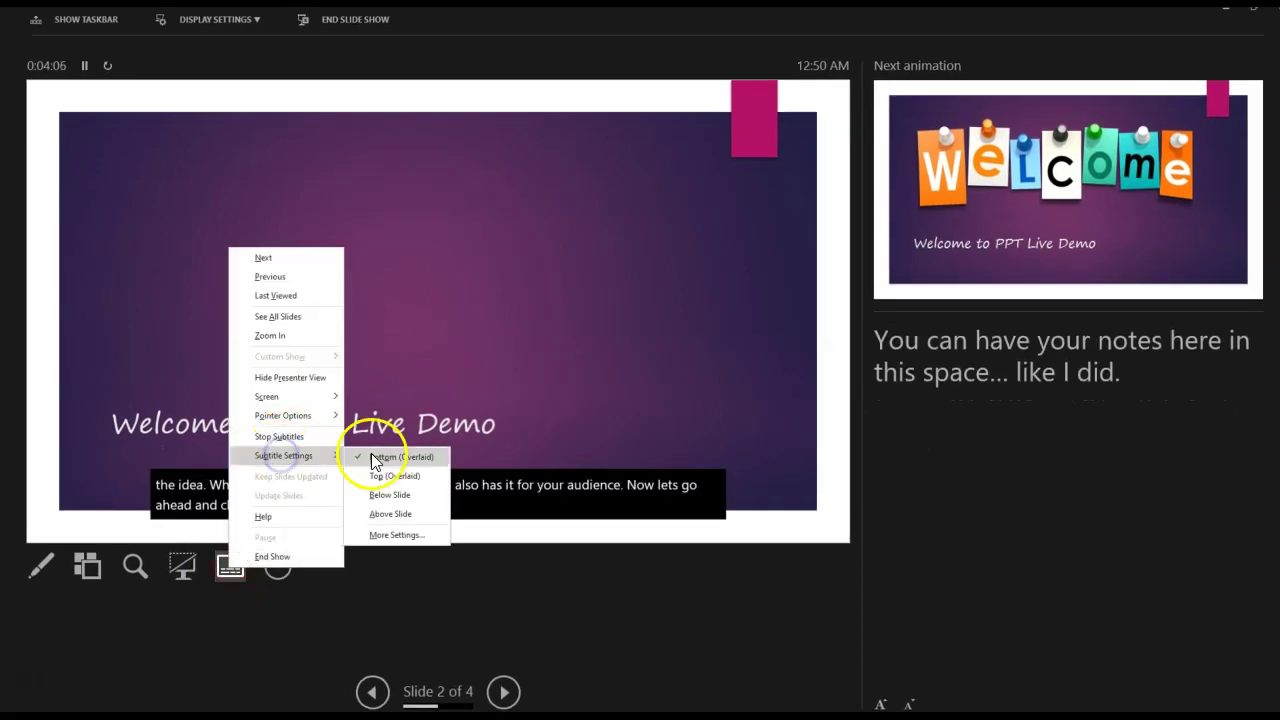
pyautogui.click(392, 533)
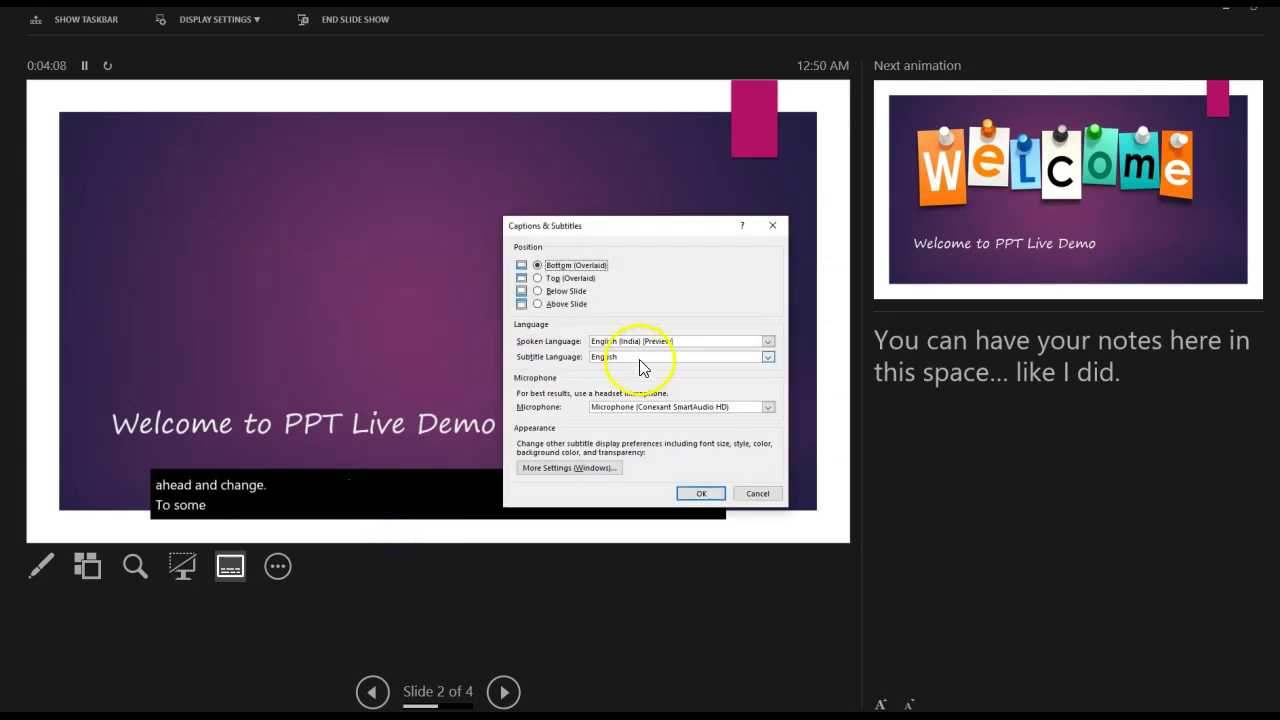
pyautogui.click(639, 358)
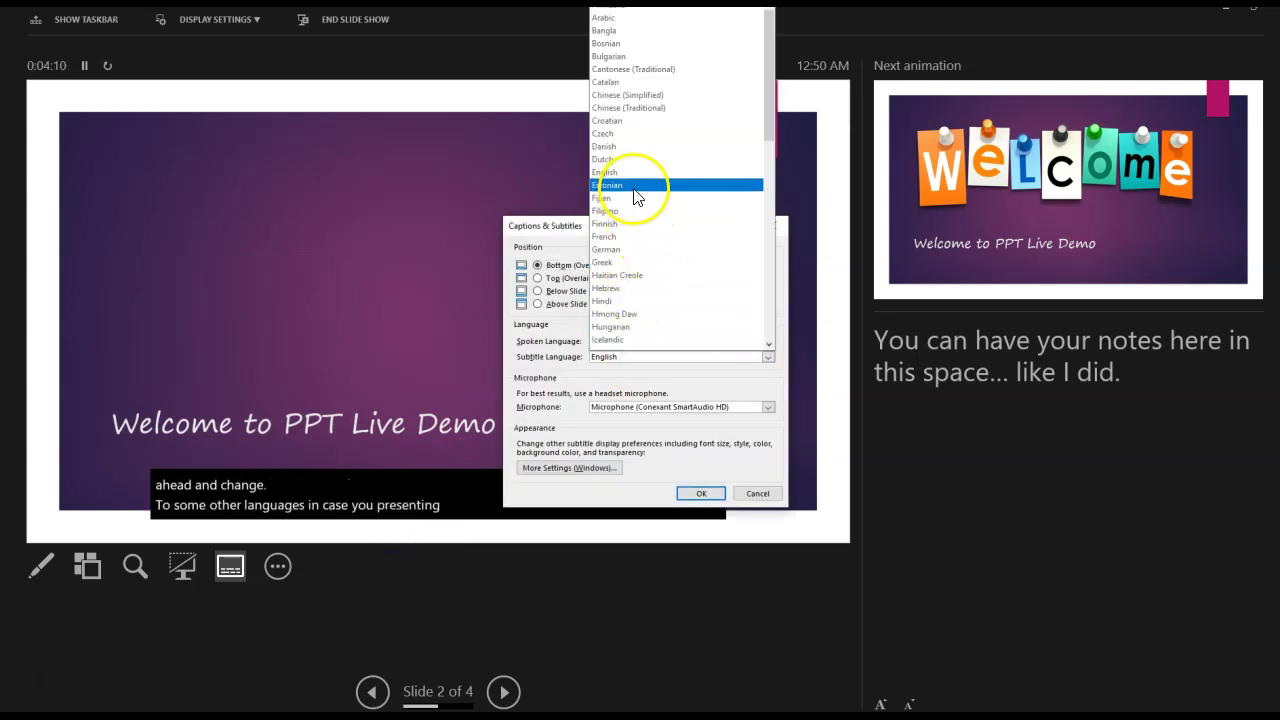
pyautogui.scroll(-1, 660, 150)
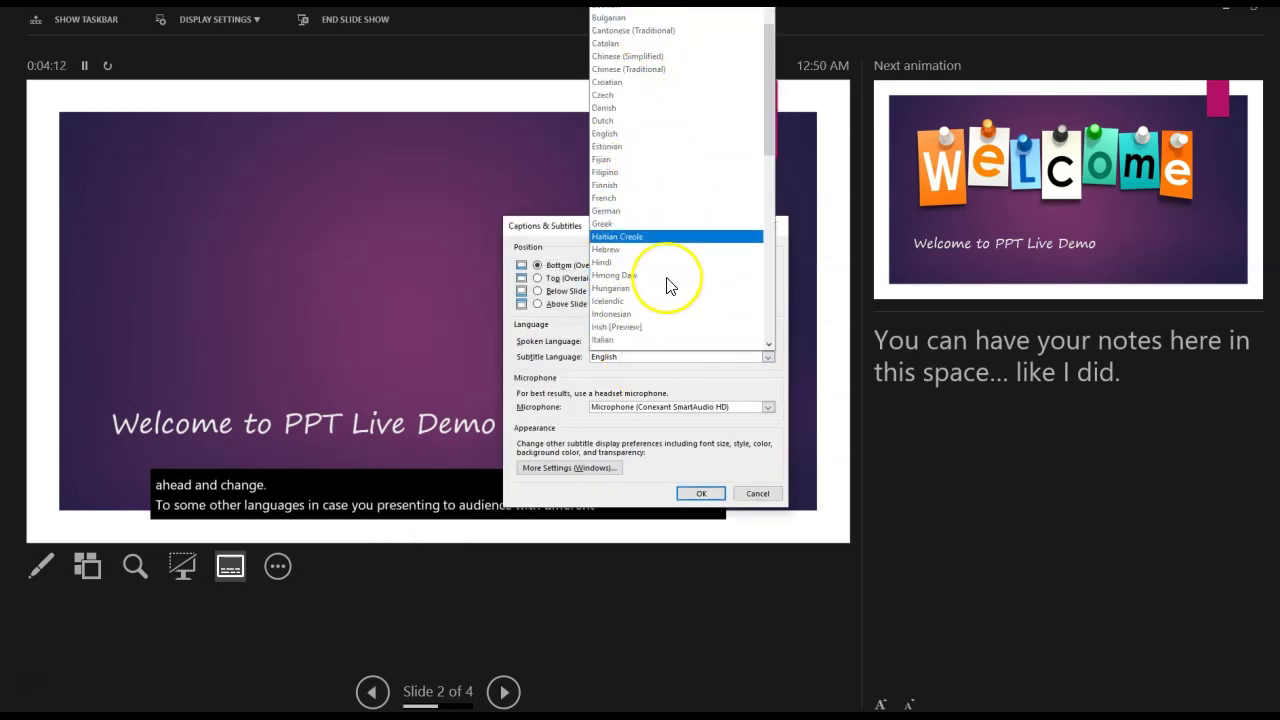
pyautogui.scroll(-4, 668, 287)
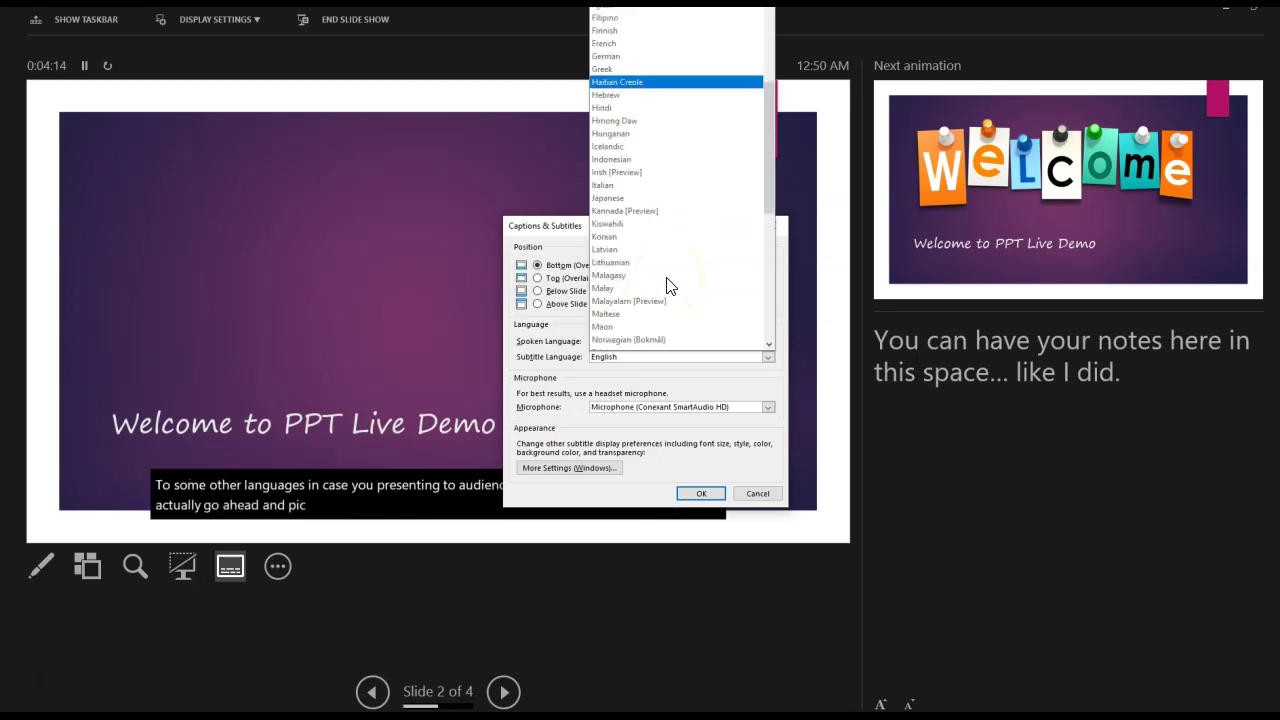
pyautogui.scroll(-4, 668, 287)
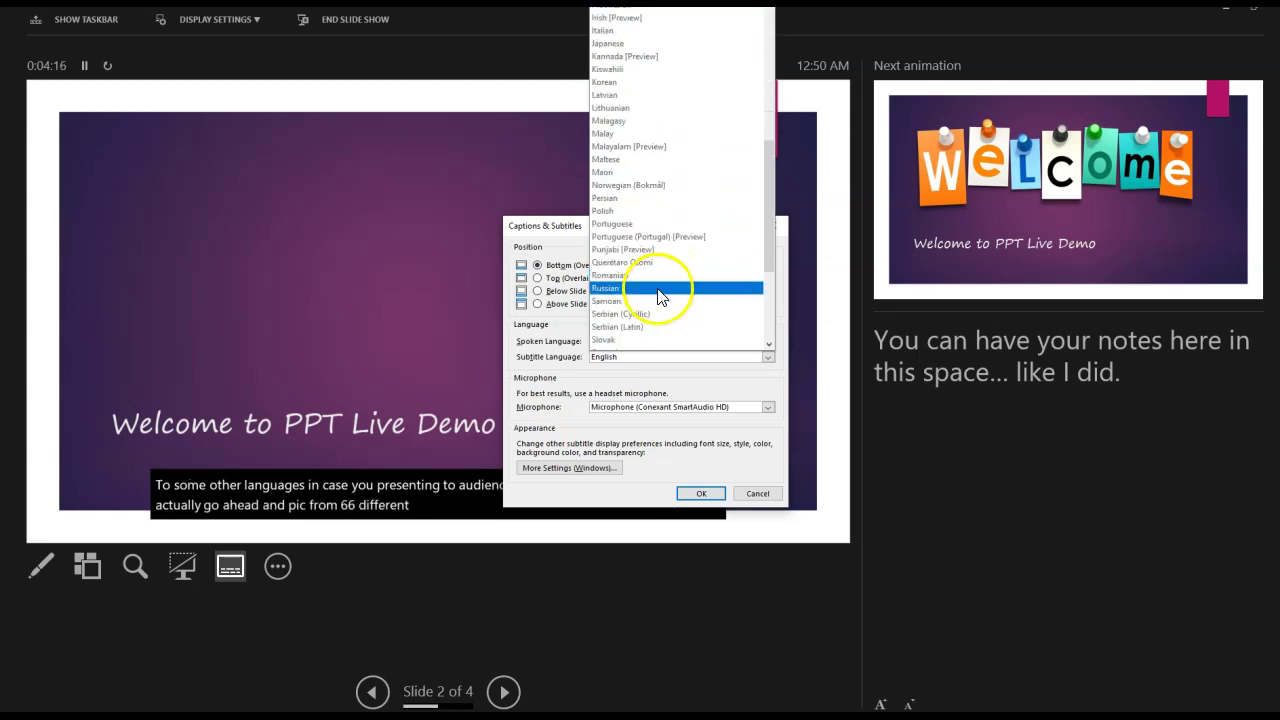
pyautogui.scroll(-1, 662, 290)
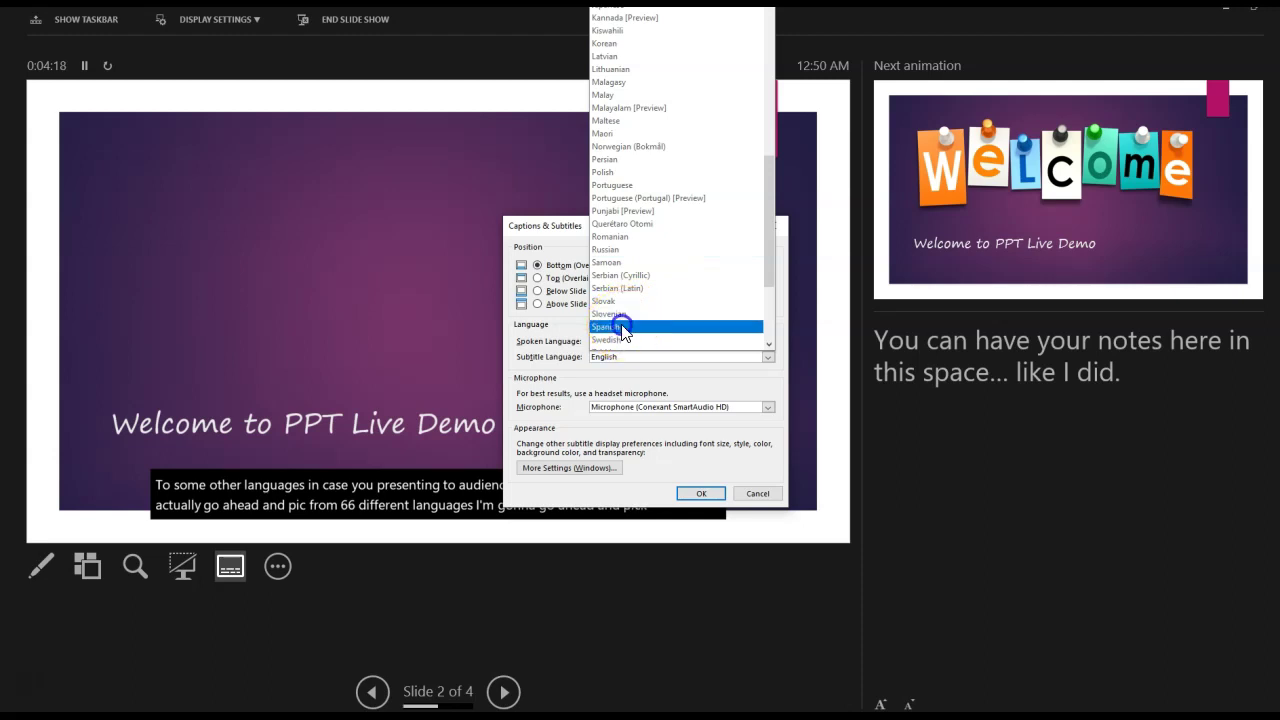
pyautogui.click(622, 328)
pyautogui.click(700, 495)
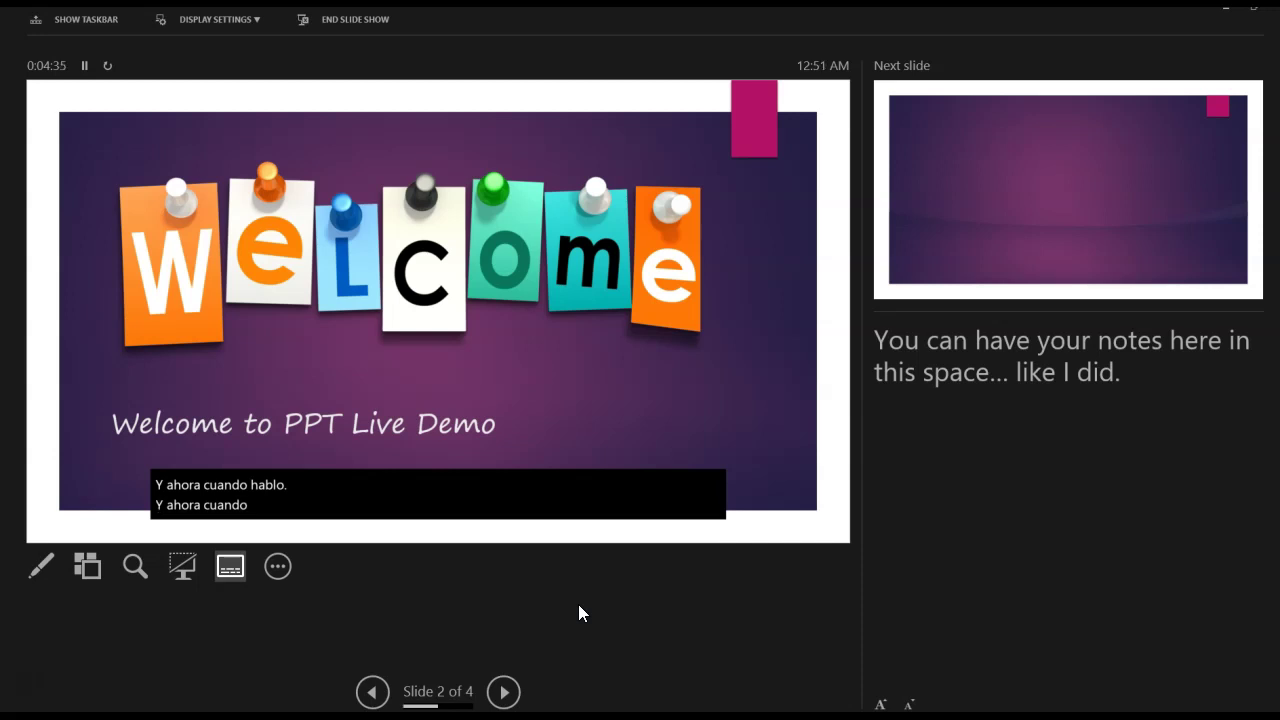
# - View the Spanish subtitles in the full slide show, return to Presenter View and look over the additional slide show options
pyautogui.click(252, 21)
pyautogui.click(248, 53)
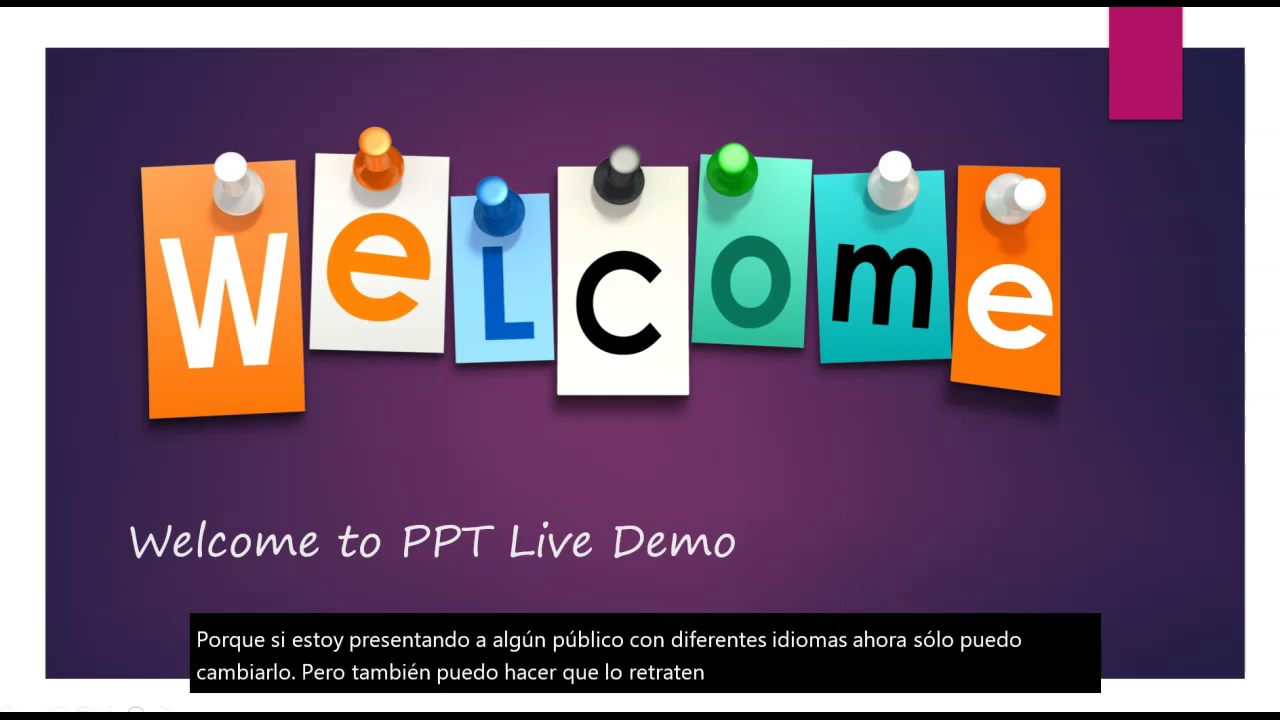
pyautogui.click(390, 719)
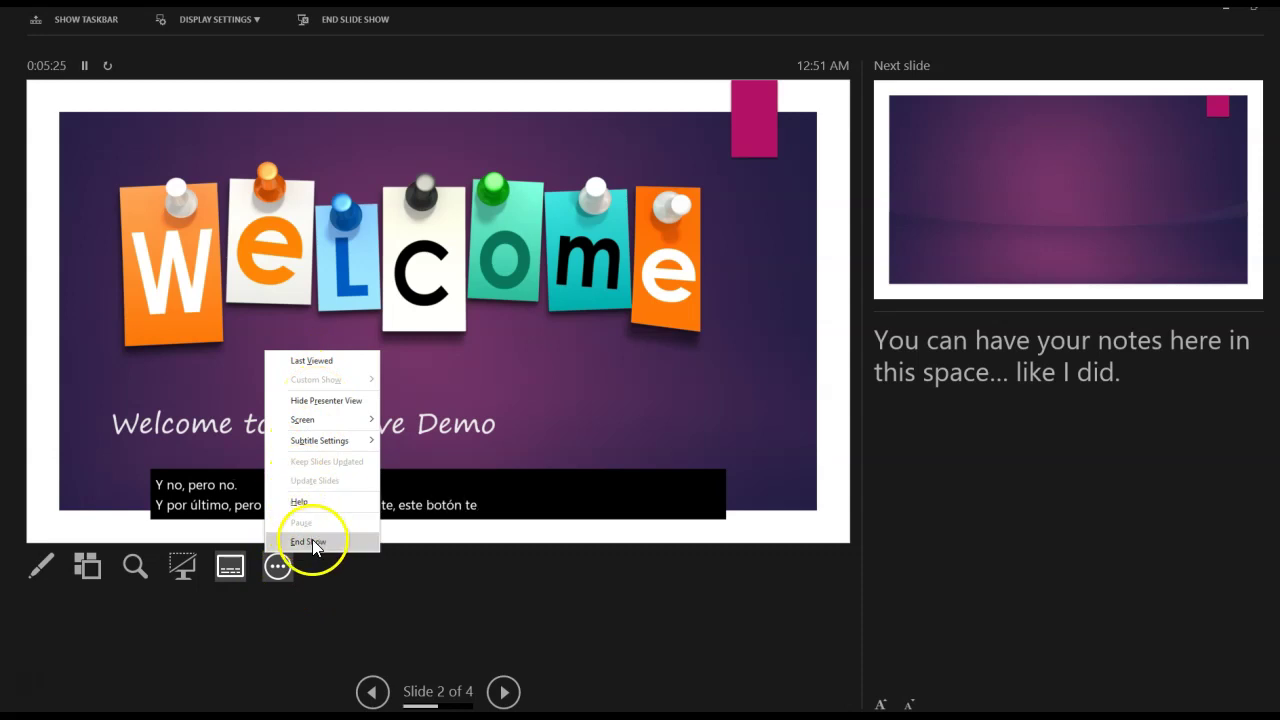
pyautogui.click(329, 592)
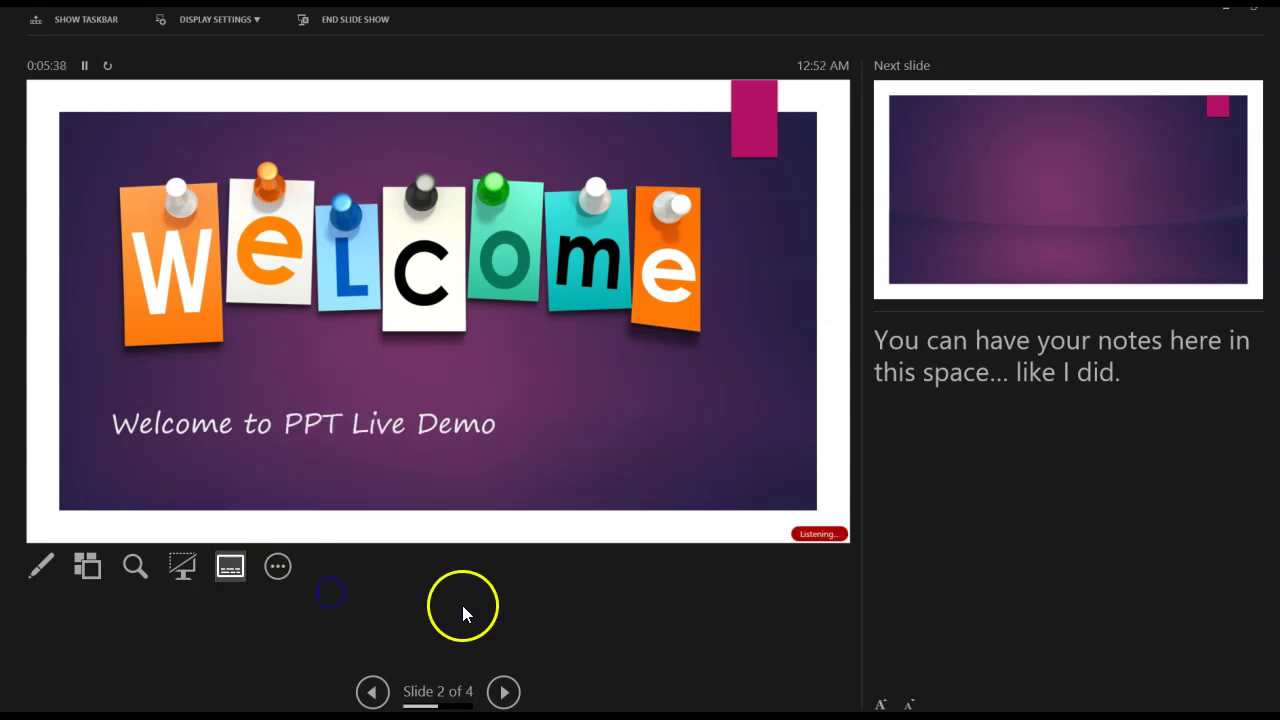